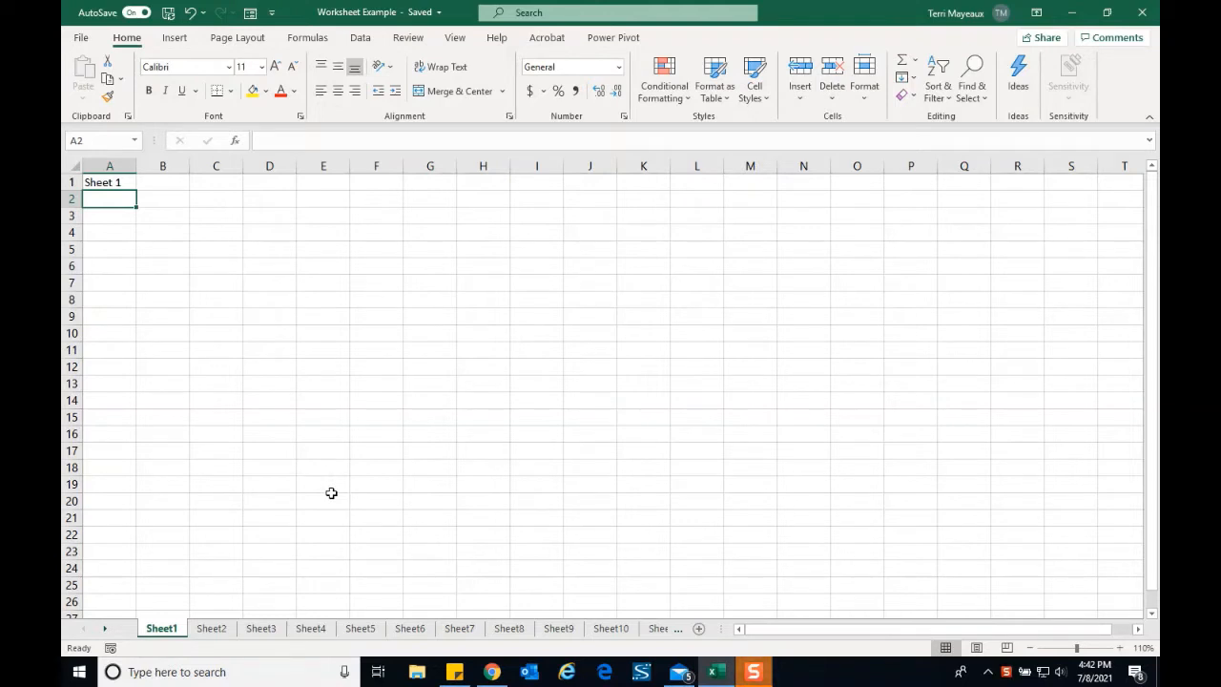
- Select cell D4 on Sheet1, and view the contents of Sheet4 and Sheet7
{"action": "left_click", "coordinate": [282, 235]}
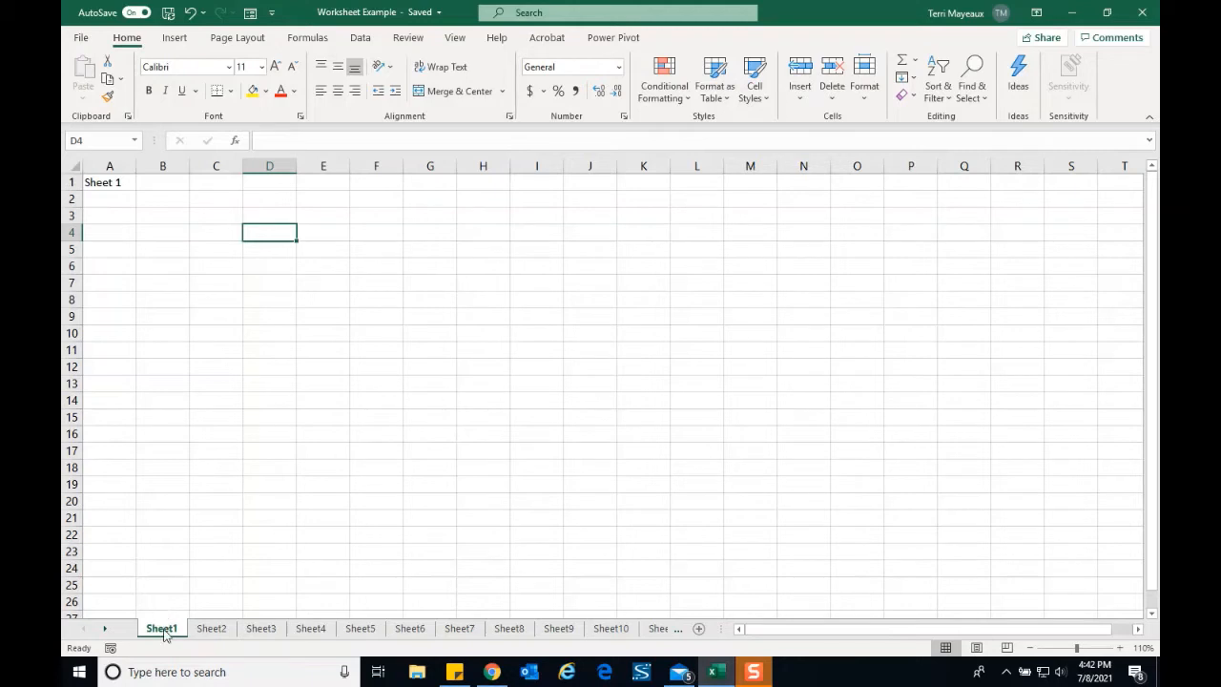
{"action": "left_click", "coordinate": [324, 632]}
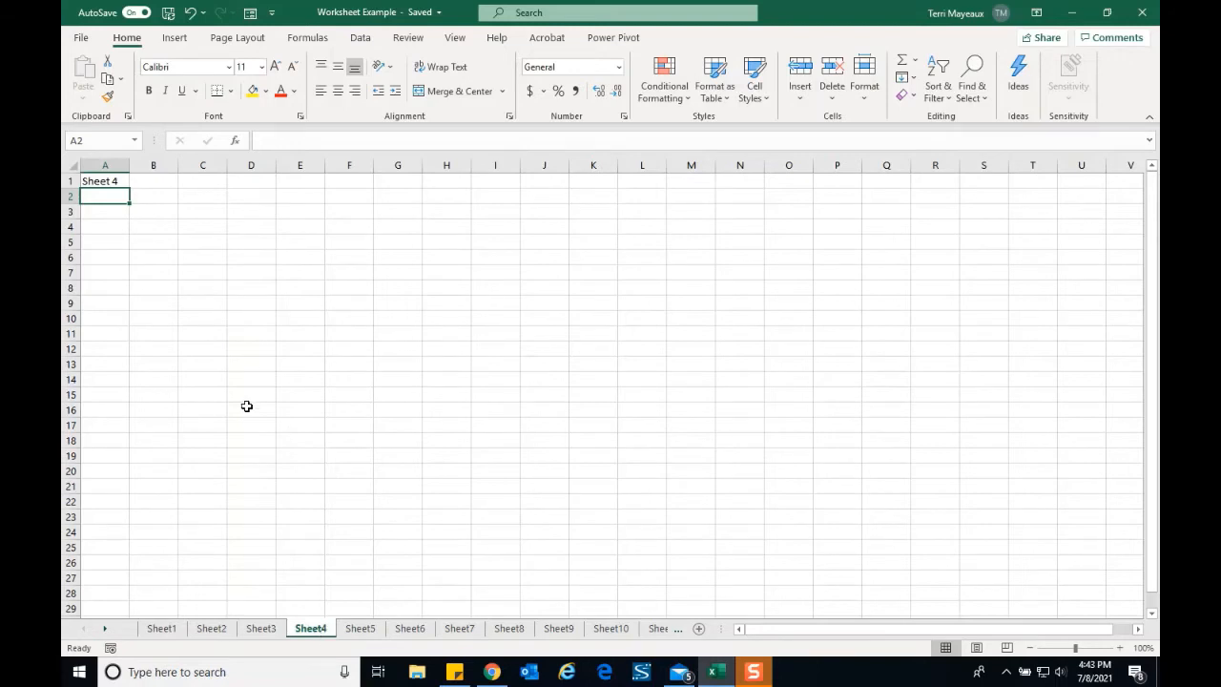
{"action": "left_click", "coordinate": [472, 633]}
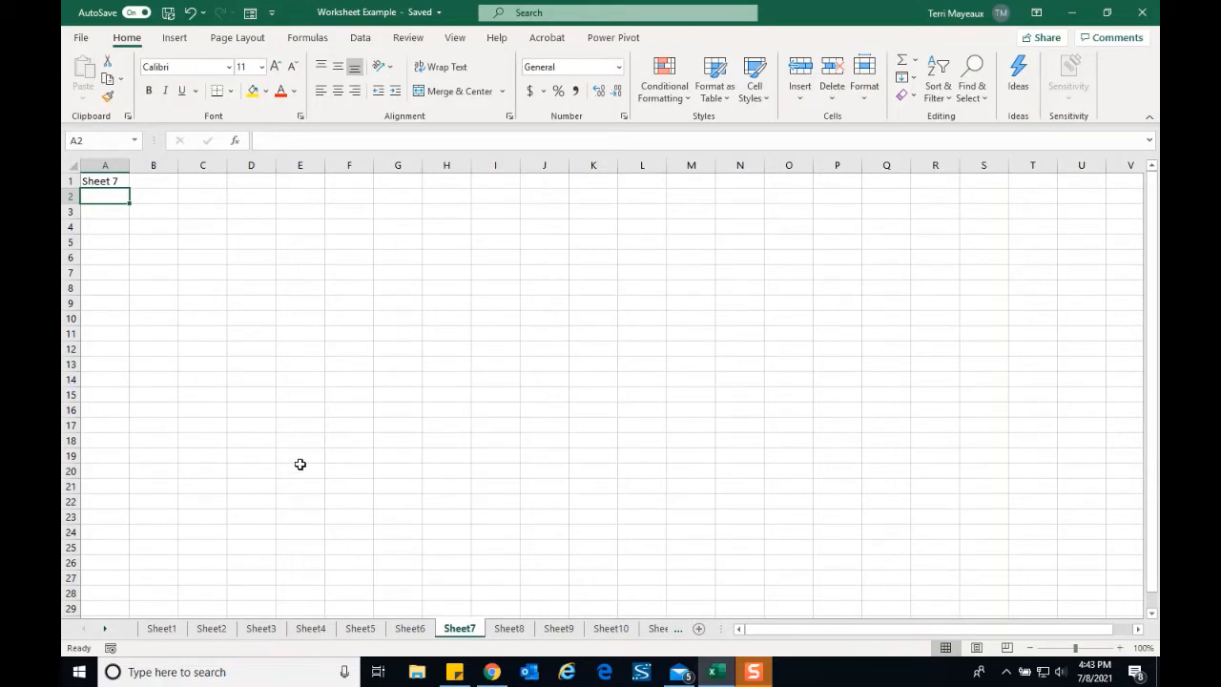
- Return to Sheet1 and add a new blank worksheet directly after it
{"action": "left_click", "coordinate": [167, 633]}
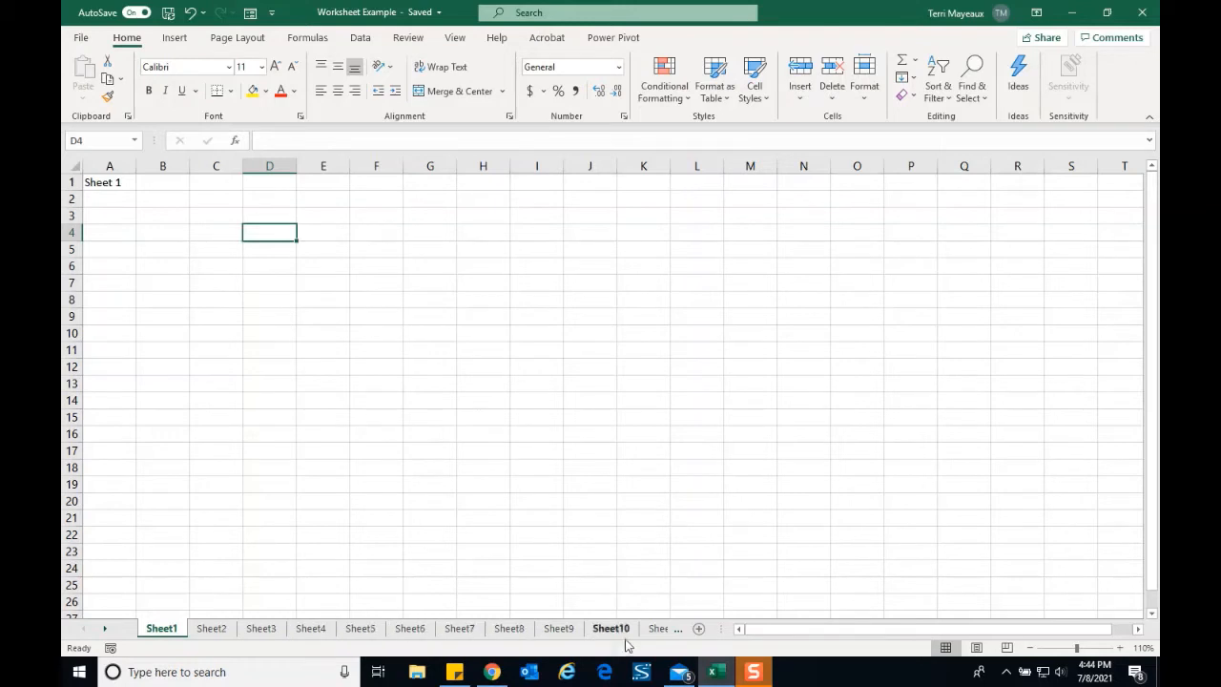
{"action": "left_click", "coordinate": [699, 631]}
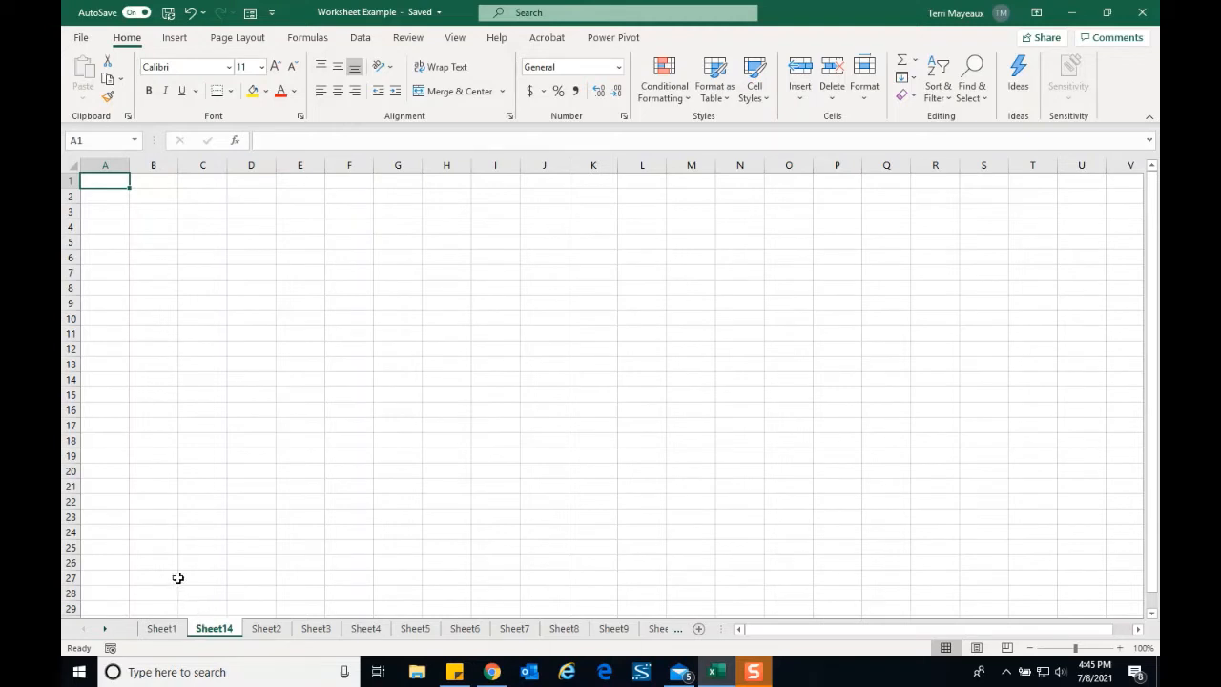
- Reveal the last worksheets in the workbook and open Sheet11
{"action": "left_click", "coordinate": [106, 630]}
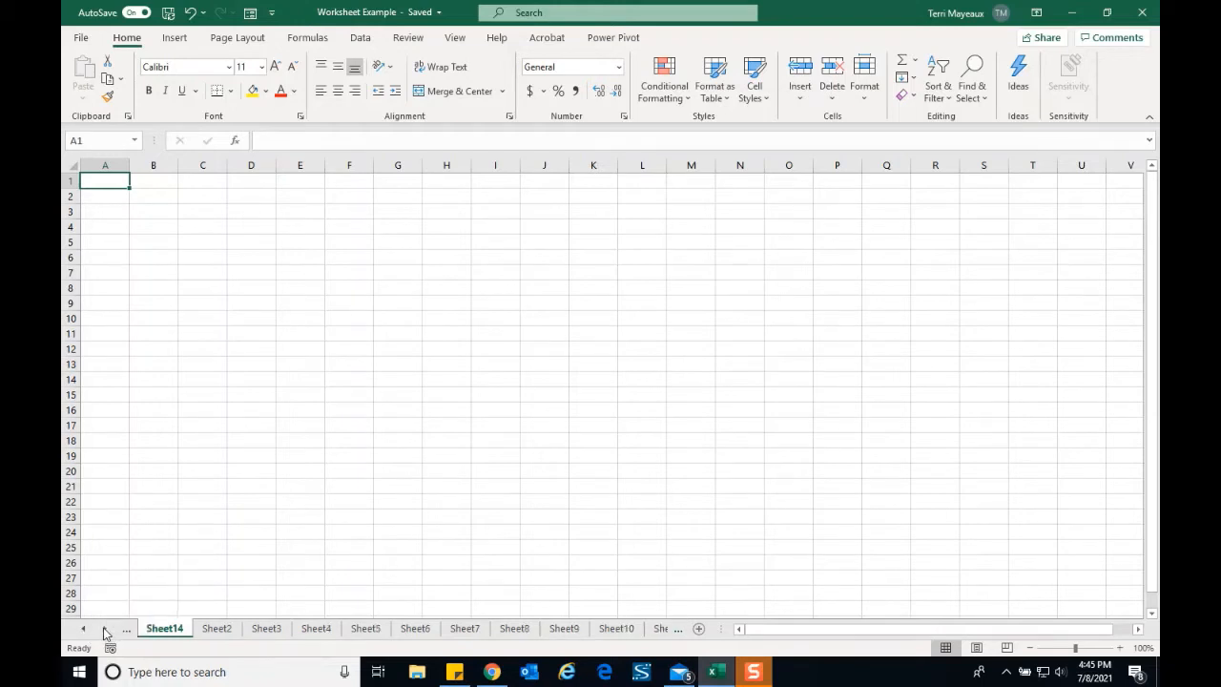
{"action": "left_click", "coordinate": [106, 632]}
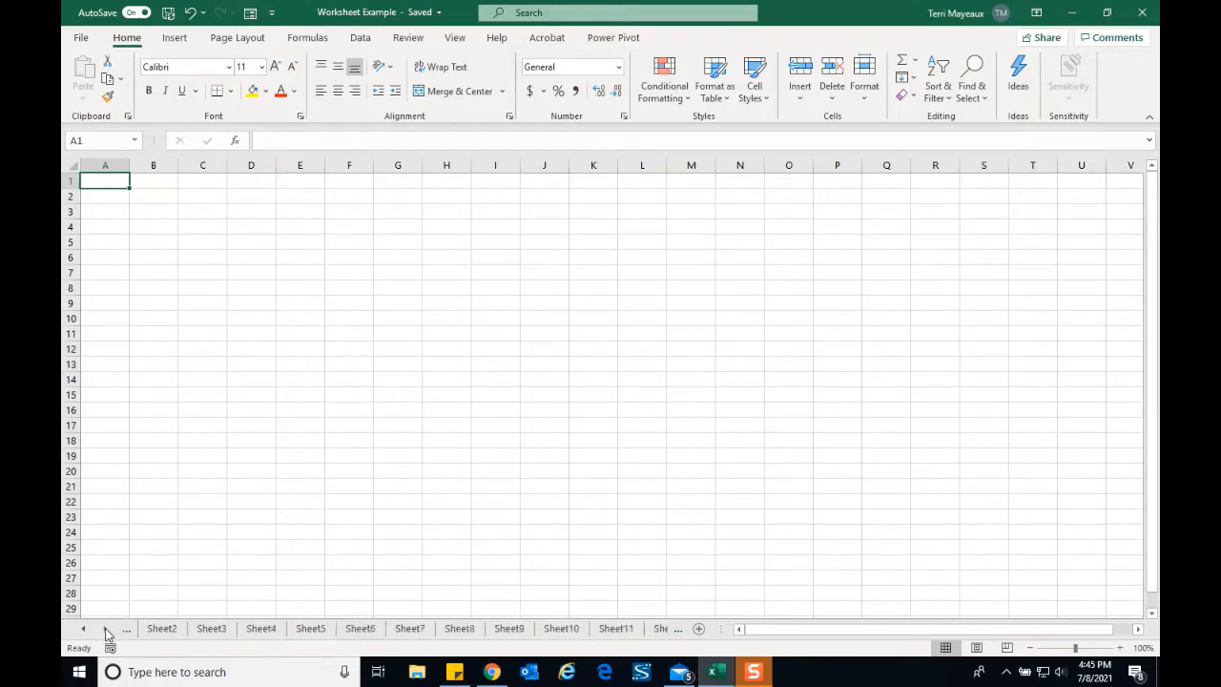
{"action": "left_click", "coordinate": [106, 632]}
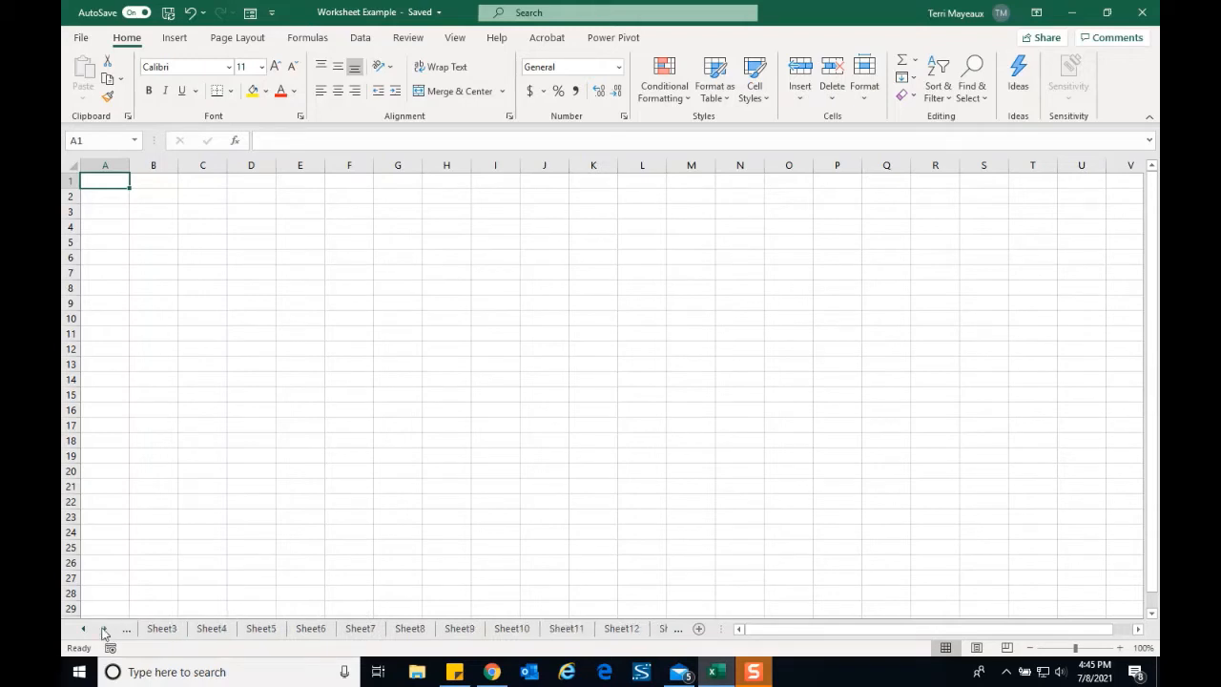
{"action": "left_click", "coordinate": [105, 632]}
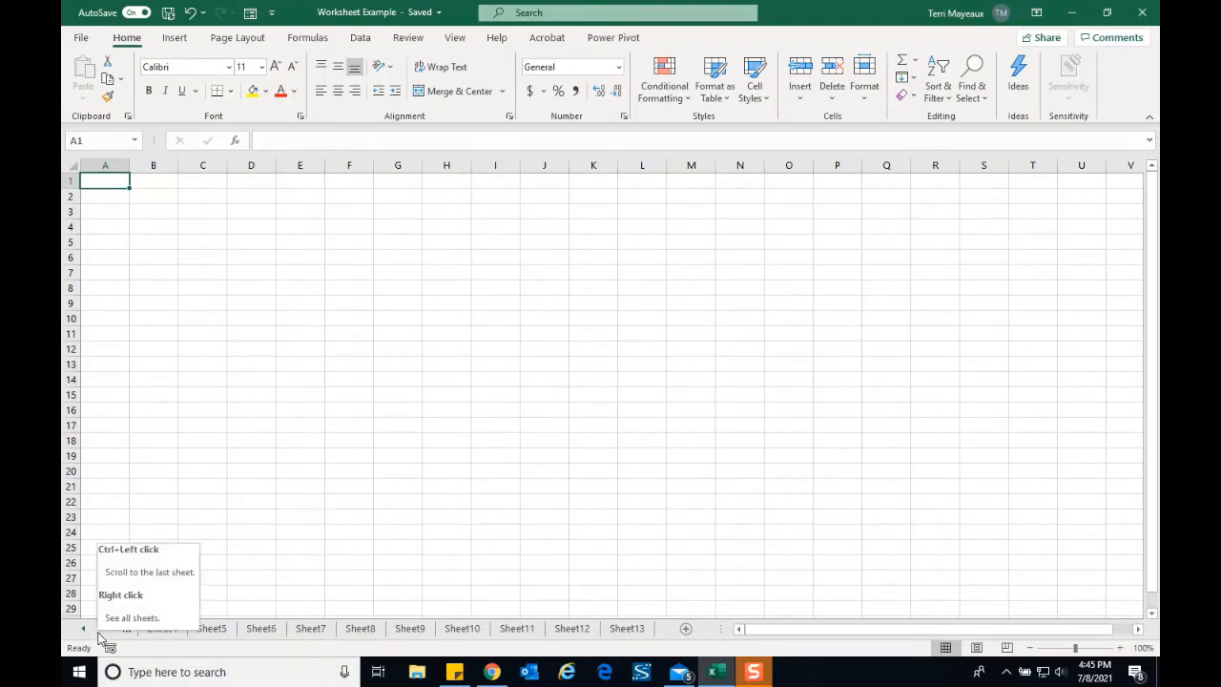
{"action": "left_click", "coordinate": [276, 631]}
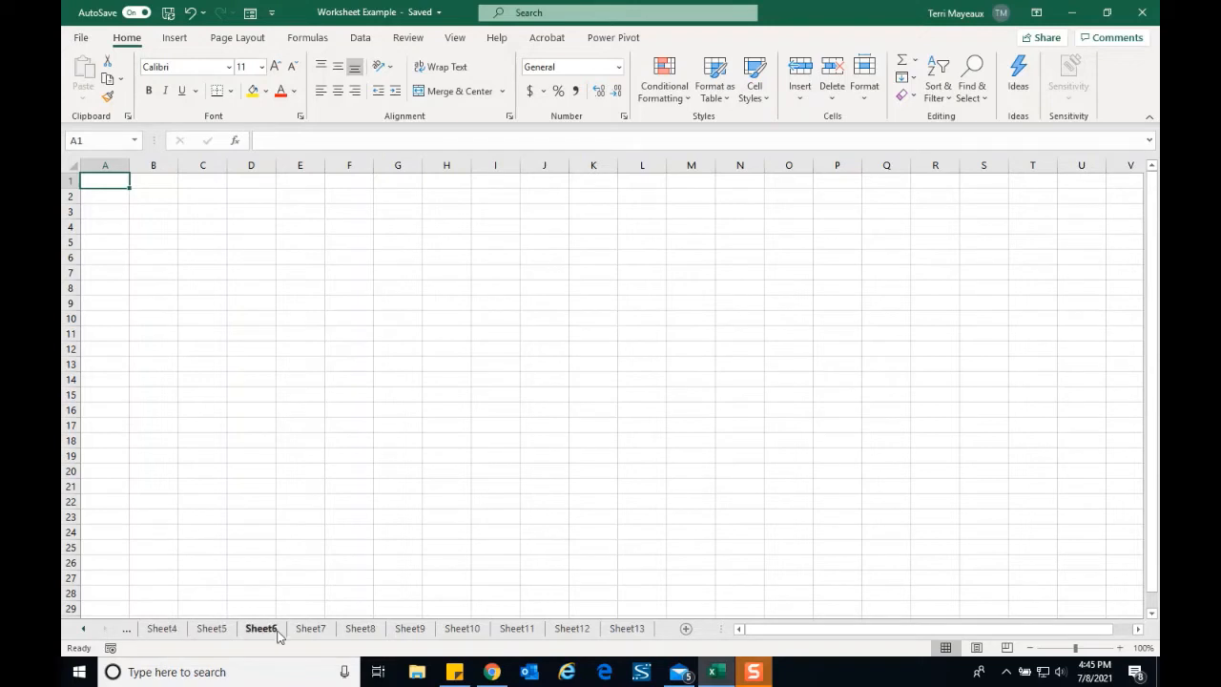
{"action": "left_click", "coordinate": [317, 633]}
{"action": "left_click", "coordinate": [342, 634]}
{"action": "left_click", "coordinate": [418, 635]}
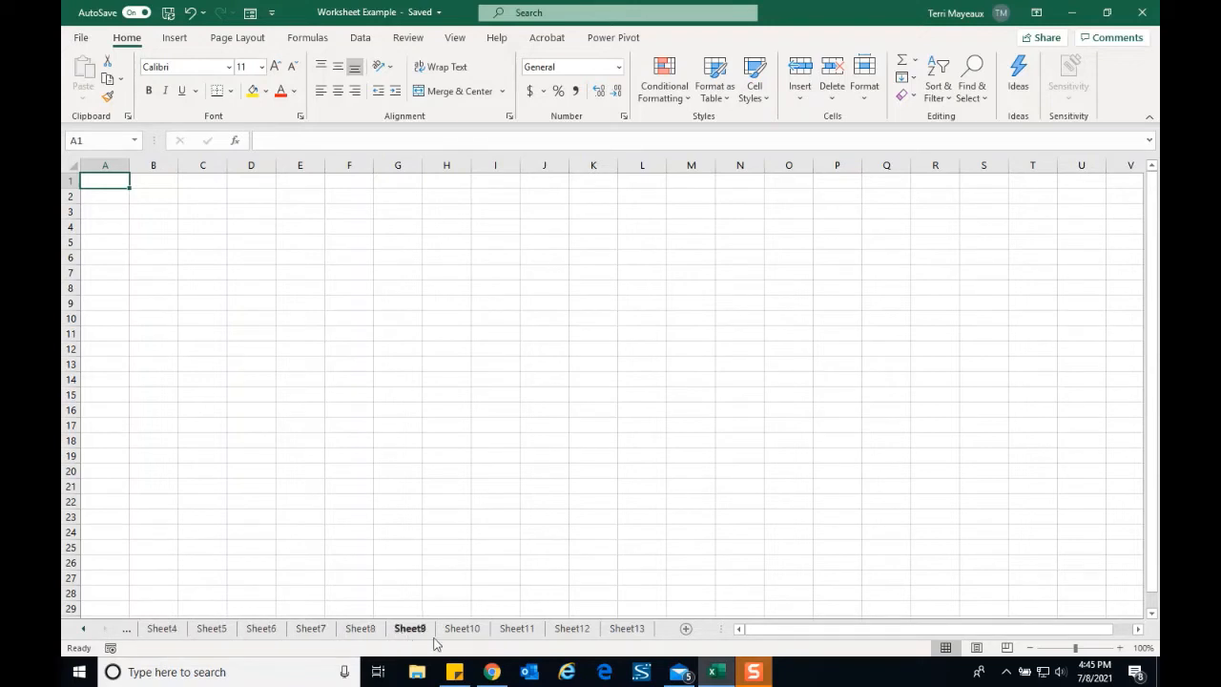
{"action": "left_click", "coordinate": [500, 631]}
{"action": "type", "text": "Sheet 11"}
{"action": "key", "text": "Return"}
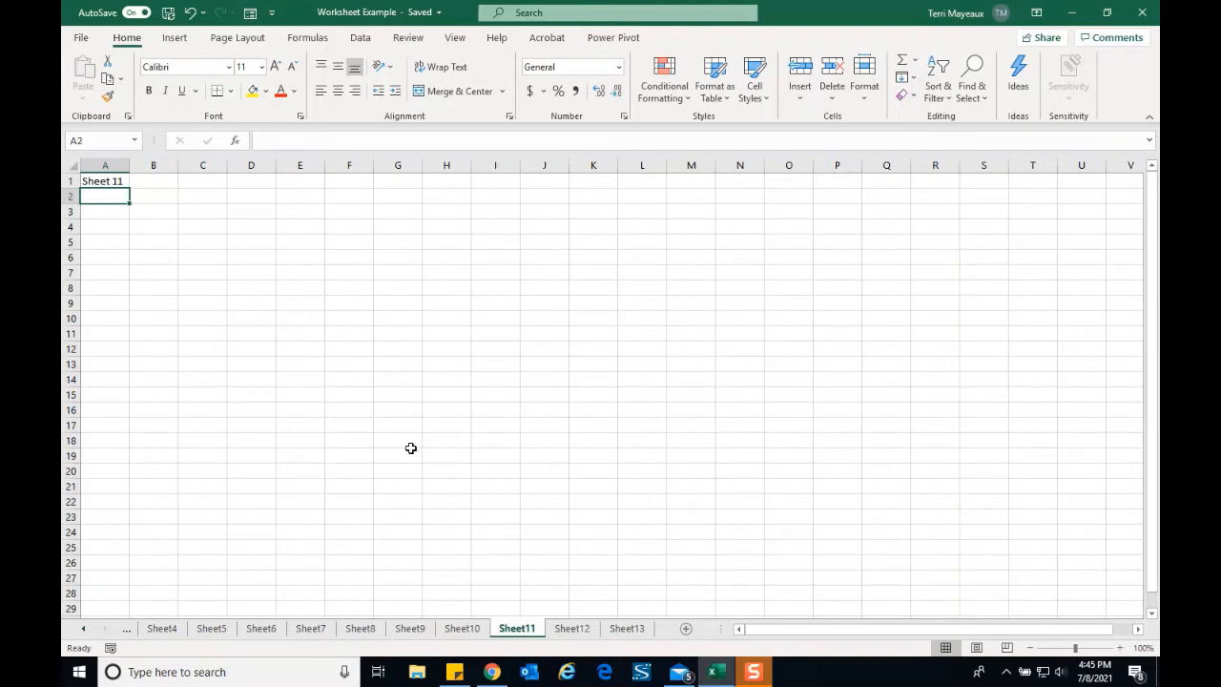
- Go back to the first worksheets and activate Sheet5 from the list of all sheets
{"action": "left_click", "coordinate": [83, 631]}
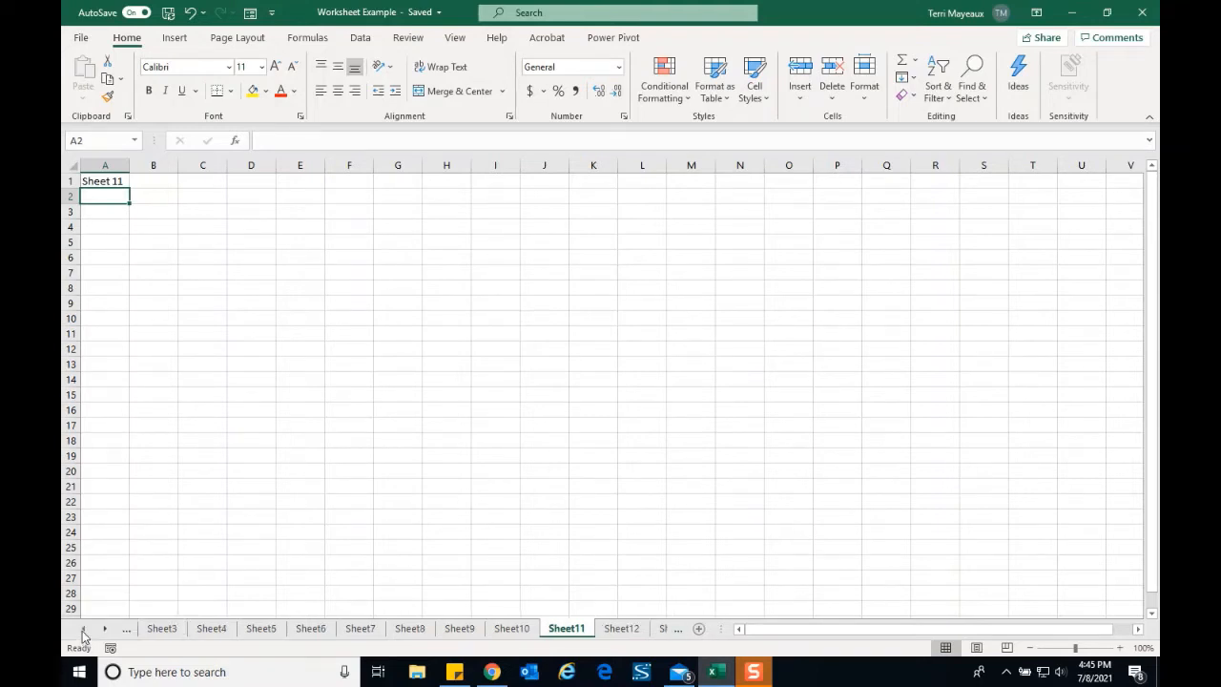
{"action": "left_click", "coordinate": [83, 631]}
{"action": "left_click", "coordinate": [83, 631]}
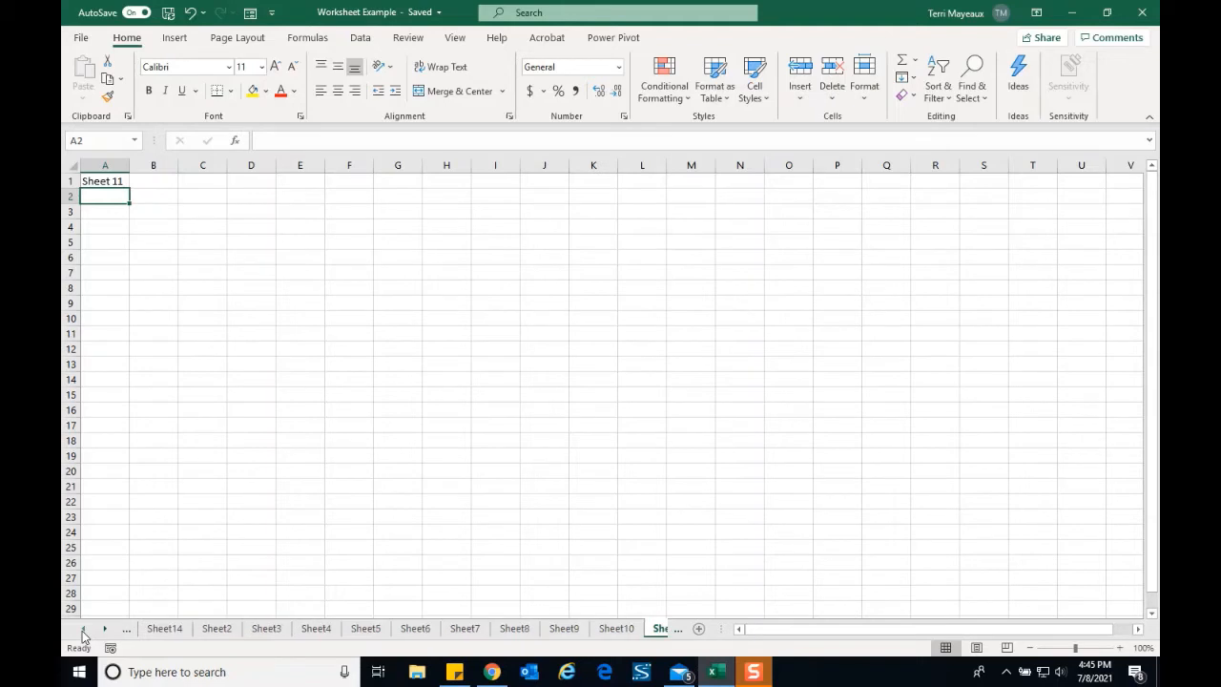
{"action": "left_click", "coordinate": [83, 630]}
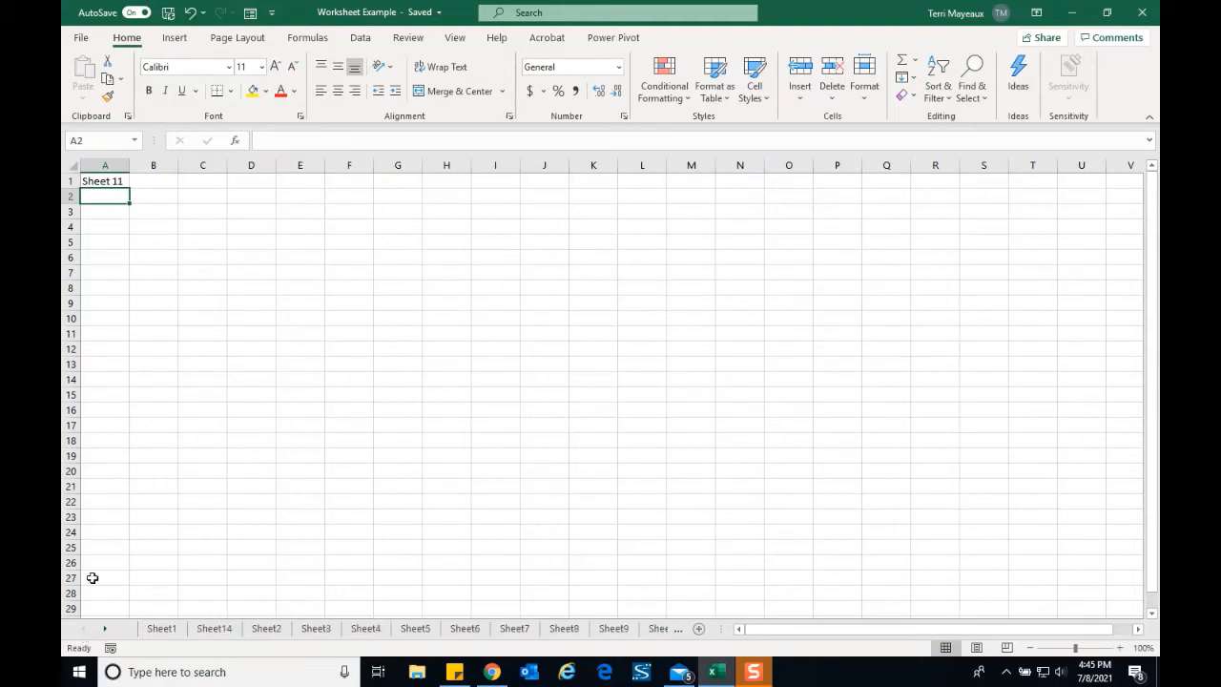
{"action": "right_click", "coordinate": [93, 631]}
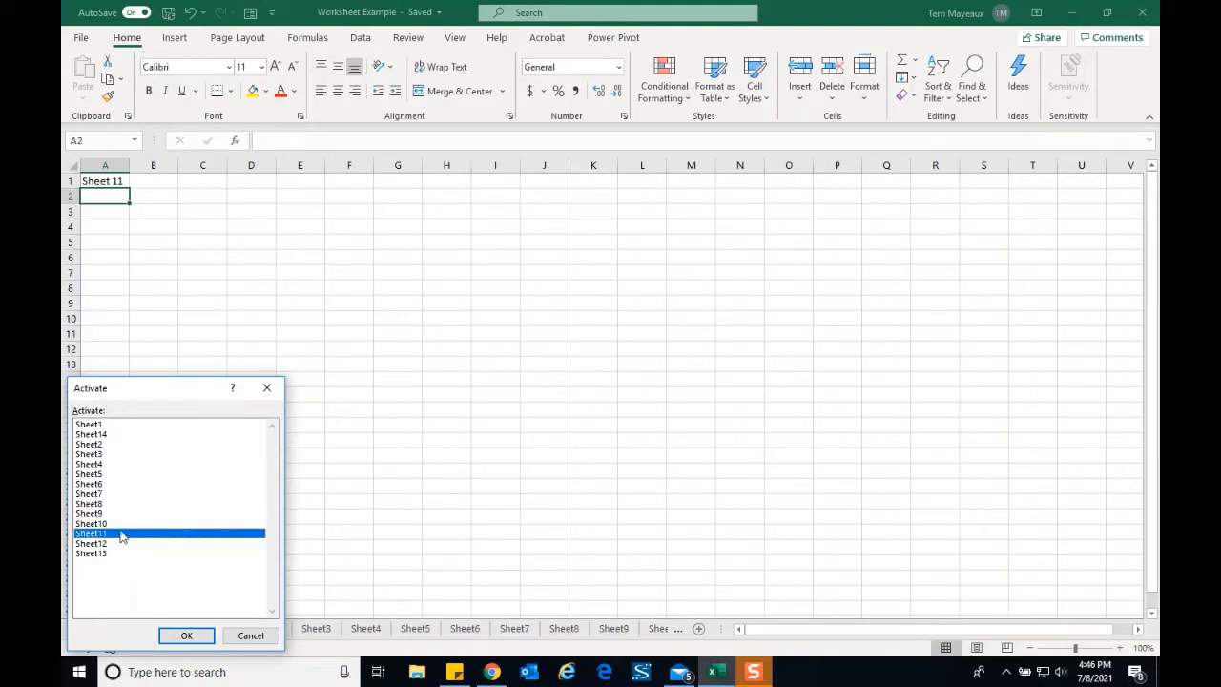
{"action": "left_click", "coordinate": [99, 475]}
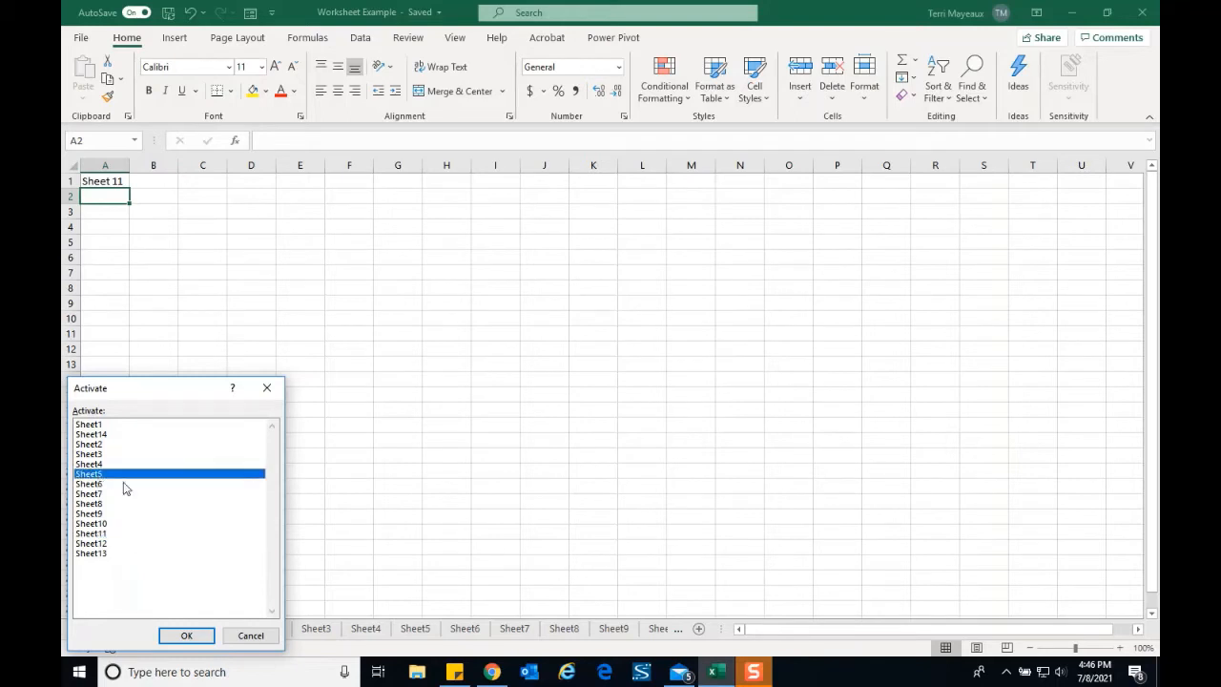
{"action": "left_click", "coordinate": [188, 637]}
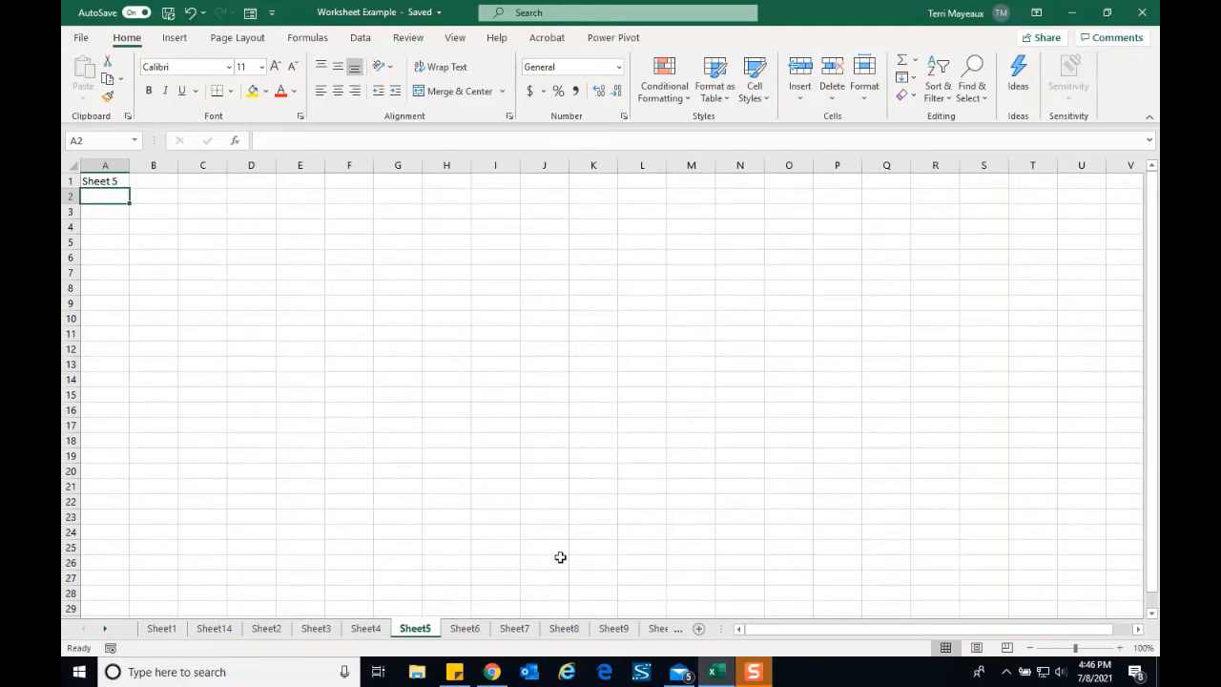
- Advance through the hidden worksheets one at a time, viewing Sheet10, Sheet11 and Sheet12
{"action": "left_click", "coordinate": [677, 632]}
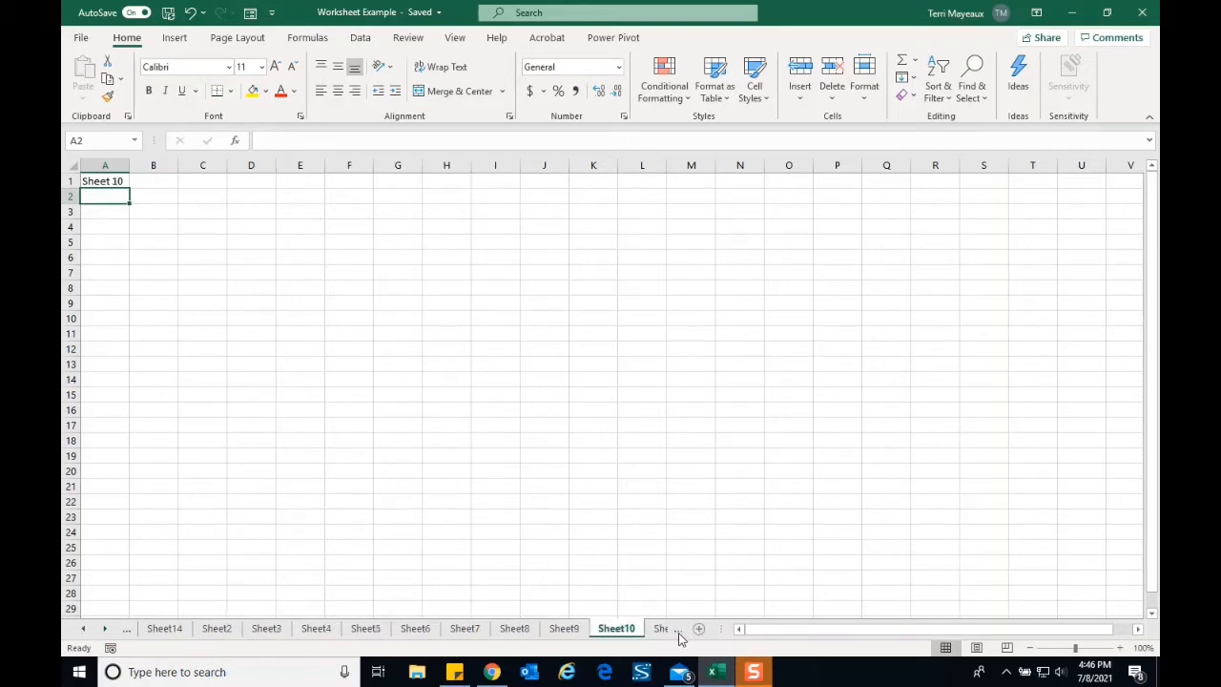
{"action": "left_click", "coordinate": [678, 633]}
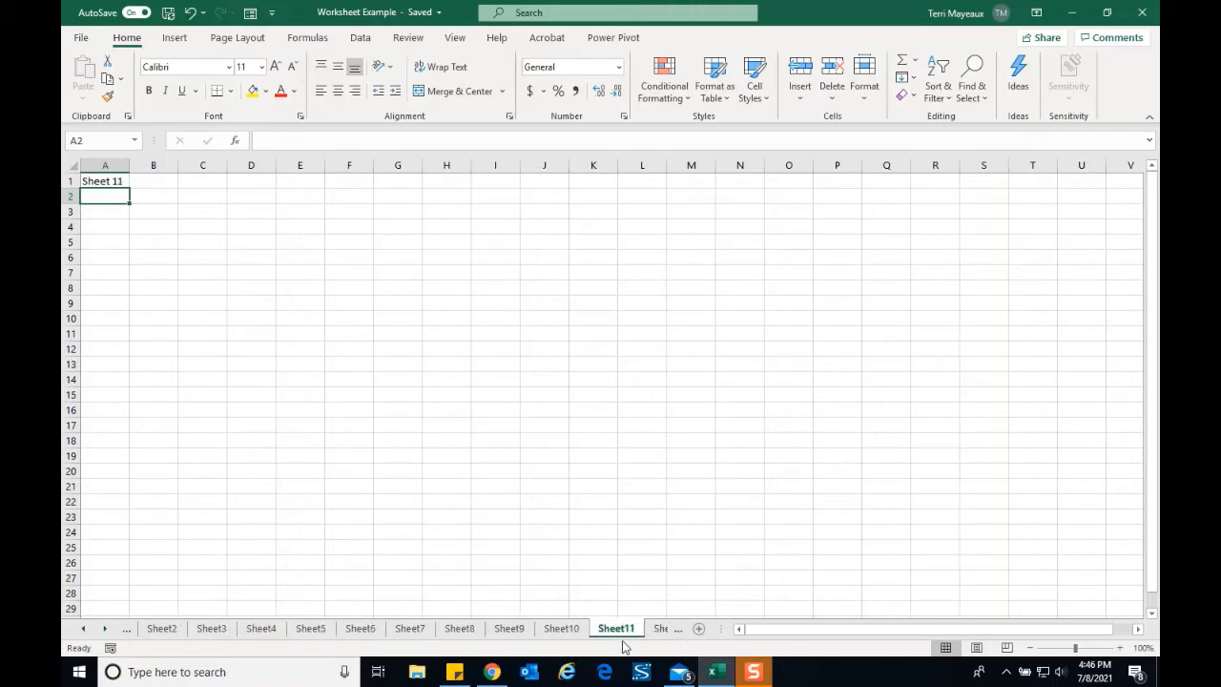
{"action": "left_click", "coordinate": [677, 632]}
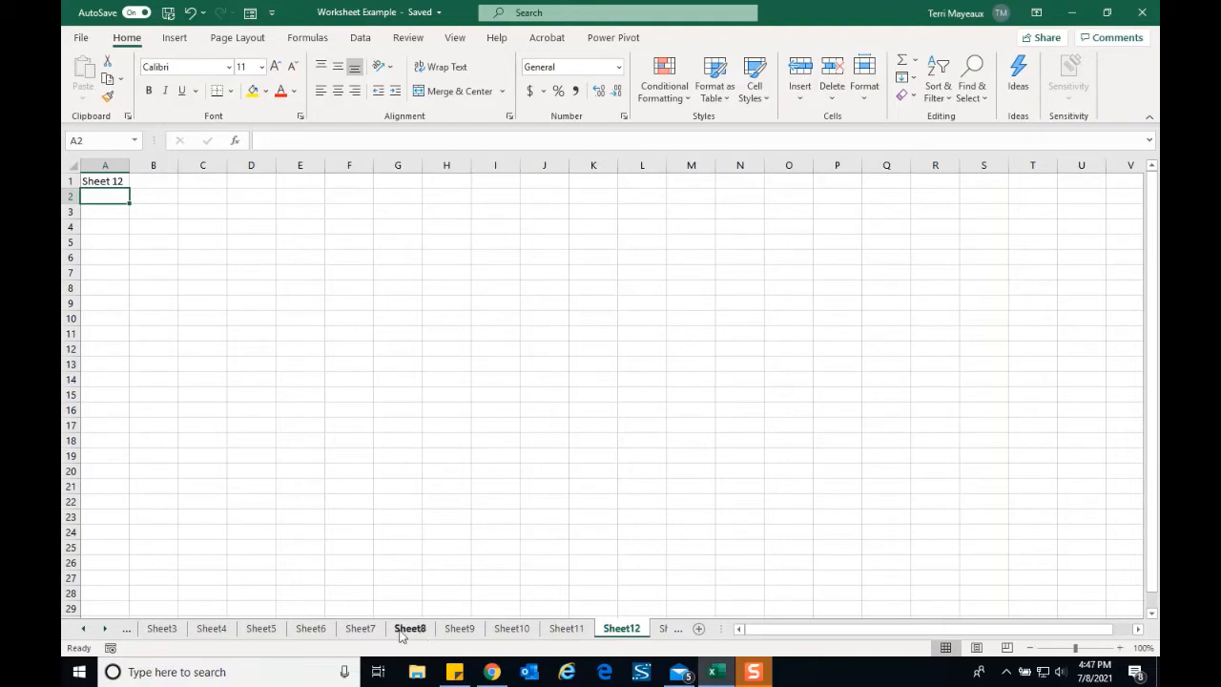
- Jump back to the beginning of the sheet row, open Sheet1 and select cell A3
{"action": "left_click", "coordinate": [99, 630]}
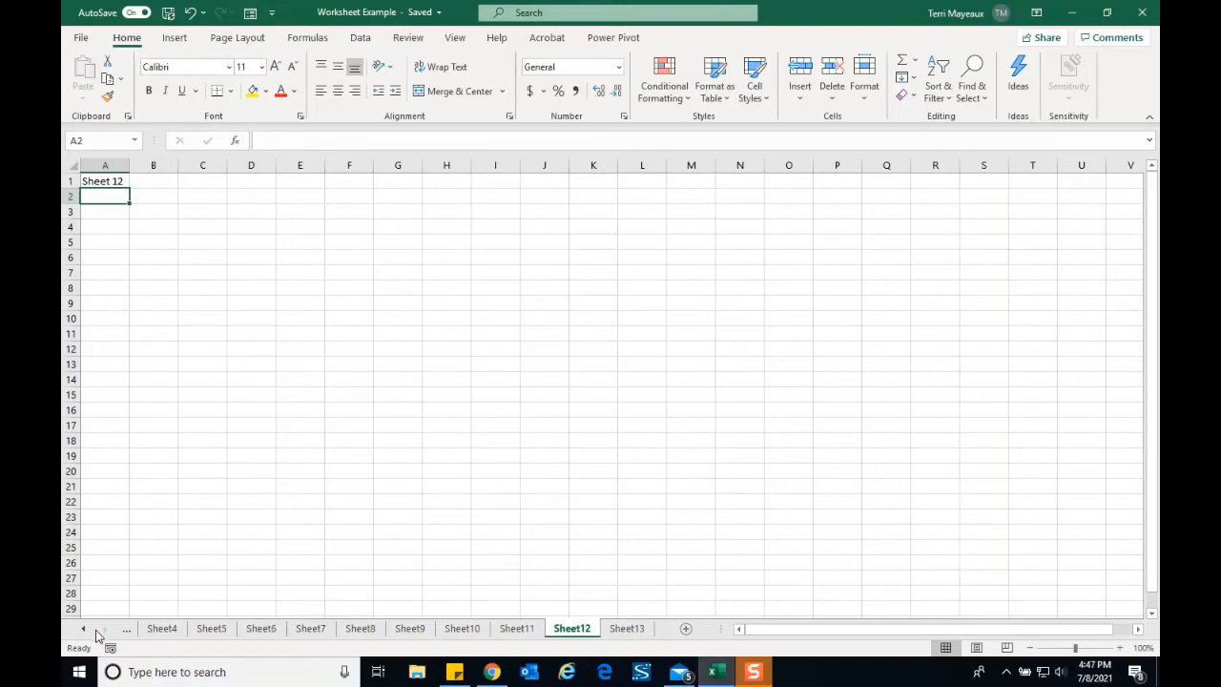
{"action": "left_click", "coordinate": [83, 630], "text": "ctrl"}
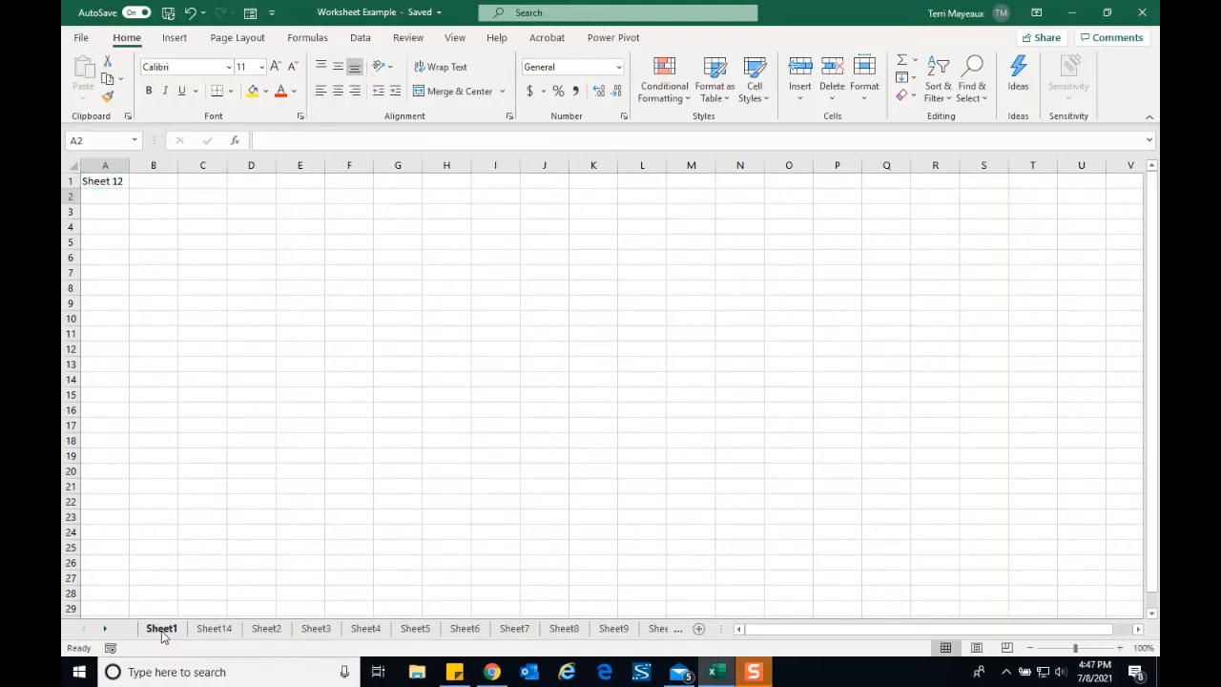
{"action": "left_click", "coordinate": [118, 215]}
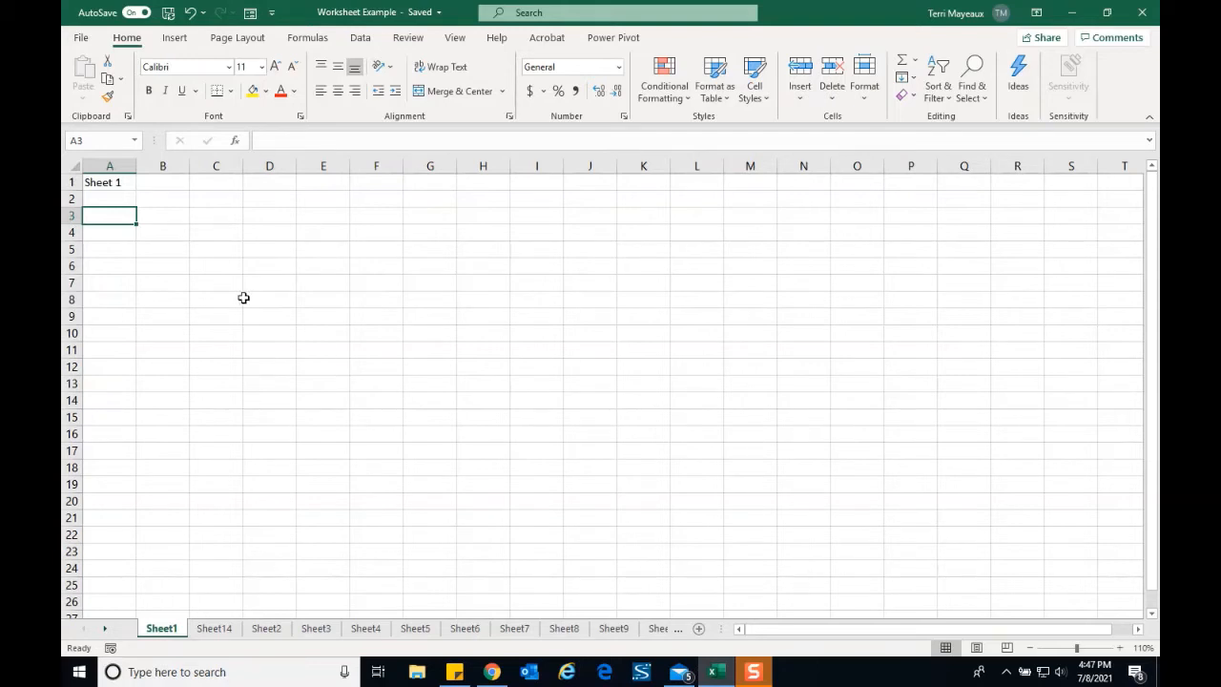
- Insert a new blank worksheet before Sheet1 using the Worksheet template
{"action": "right_click", "coordinate": [169, 635]}
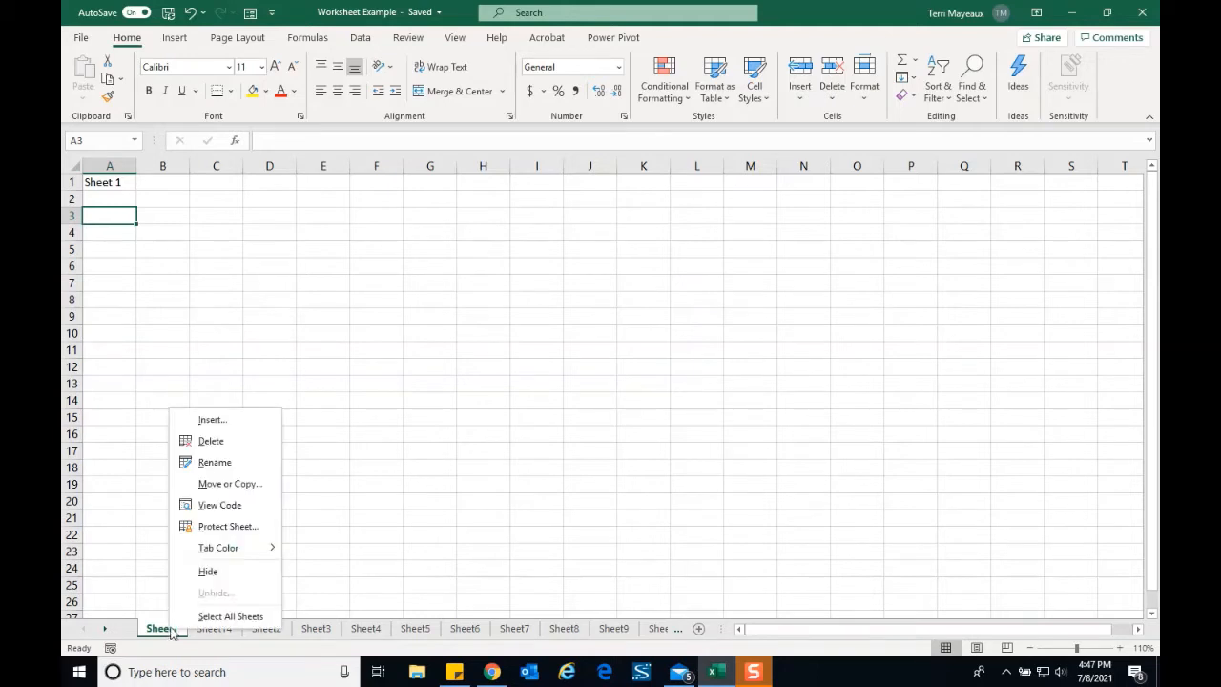
{"action": "left_click", "coordinate": [212, 420]}
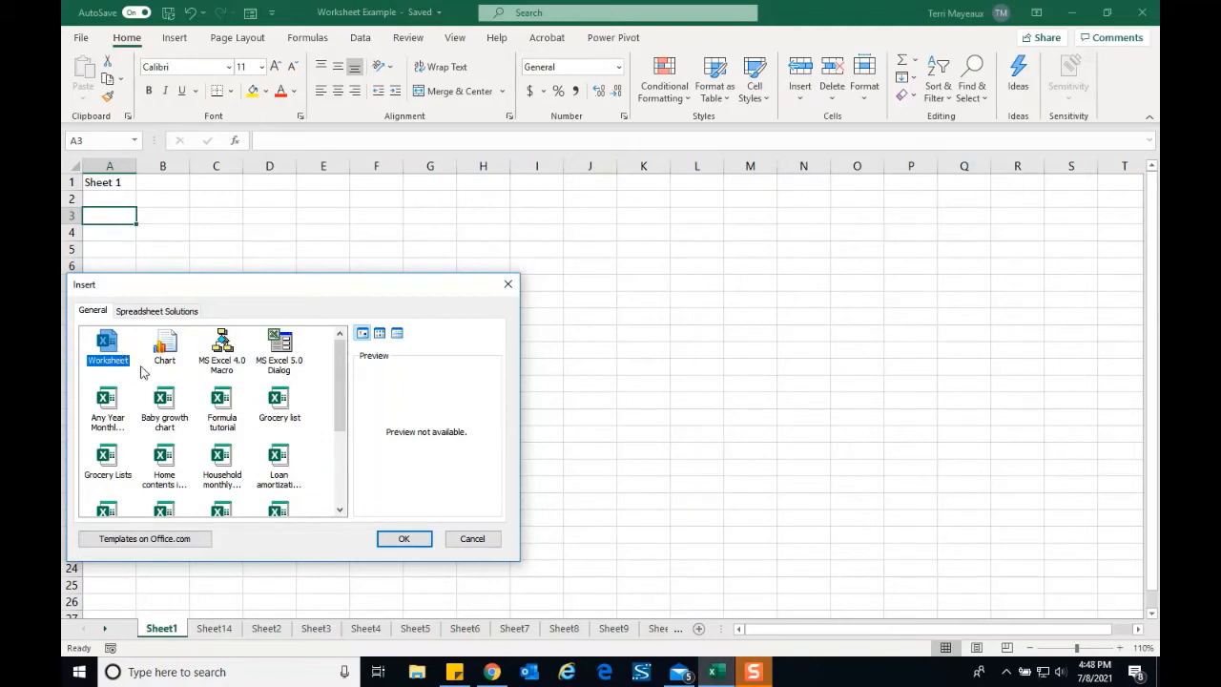
{"action": "left_click", "coordinate": [403, 539]}
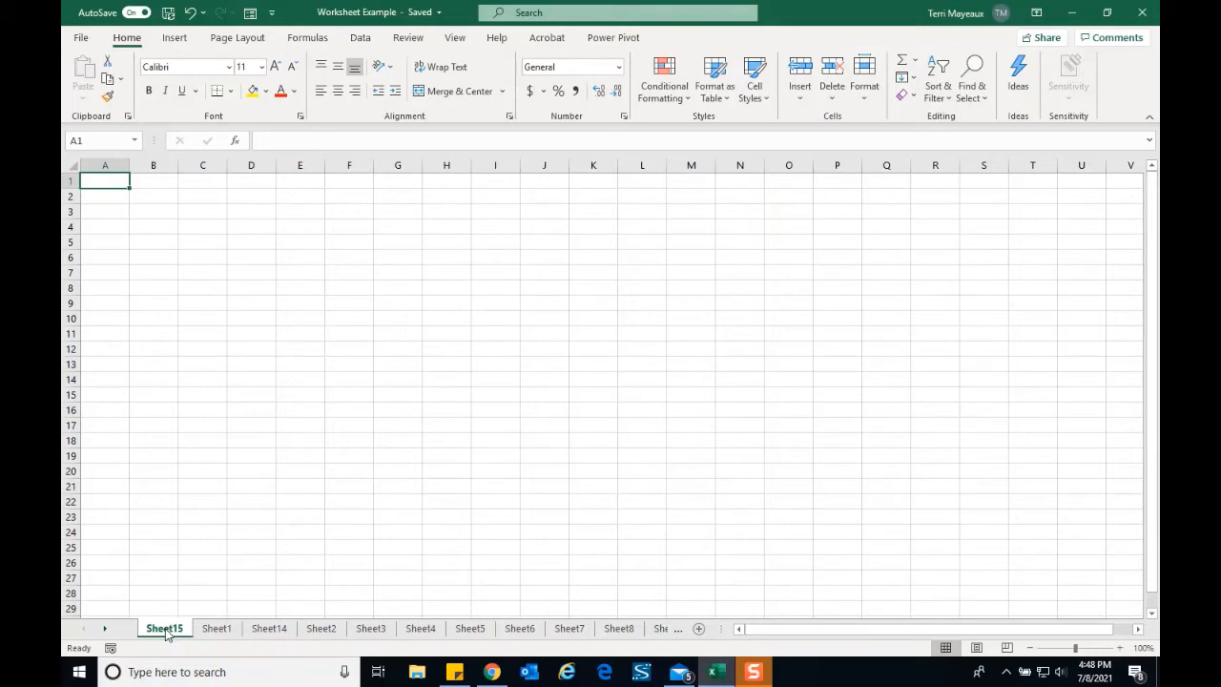
- Move Sheet15 to the position between Sheet14 and Sheet2
{"action": "left_click_drag", "start_coordinate": [166, 633], "coordinate": [215, 633]}
{"action": "left_click_drag", "start_coordinate": [217, 631], "coordinate": [252, 634]}
{"action": "left_click_drag", "start_coordinate": [252, 634], "coordinate": [307, 636]}
{"action": "left_click_drag", "start_coordinate": [307, 636], "coordinate": [307, 636]}
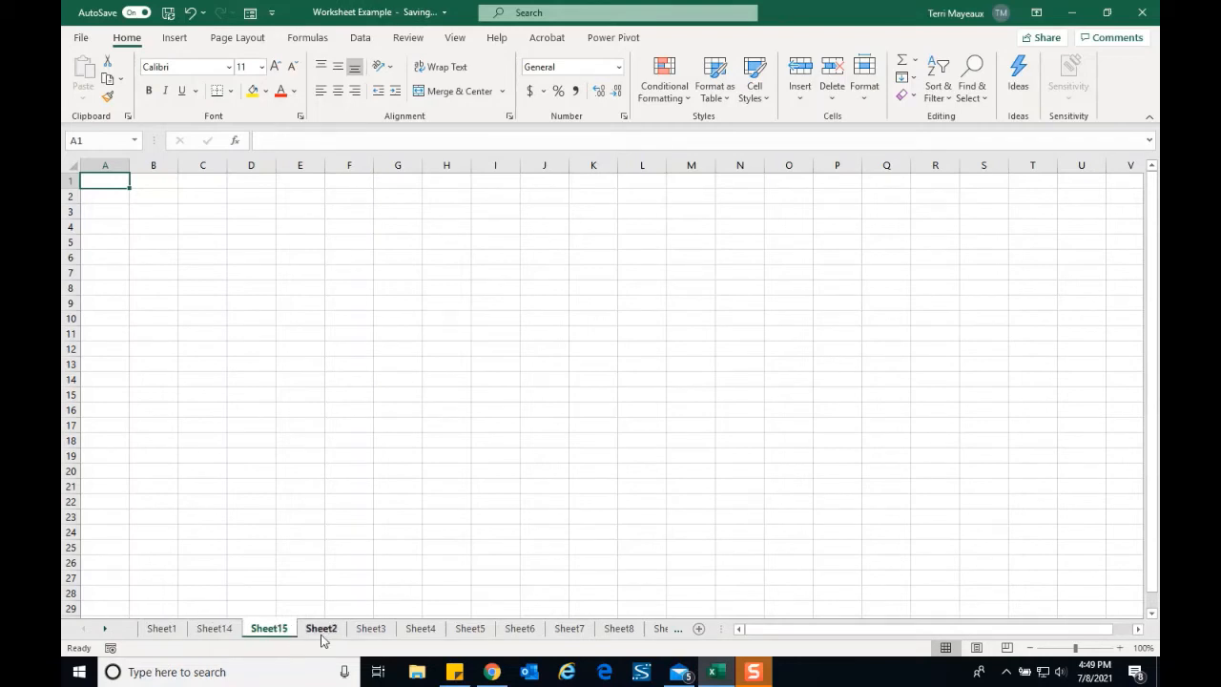
{"action": "left_click", "coordinate": [162, 629]}
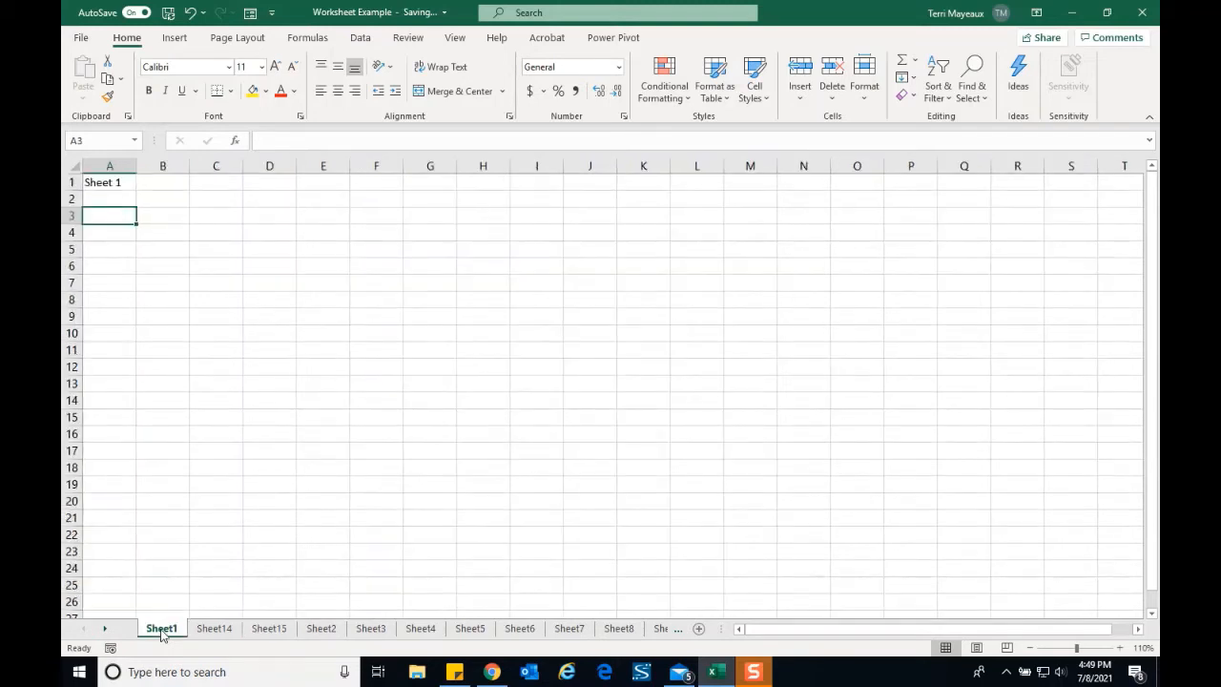
{"action": "right_click", "coordinate": [163, 634]}
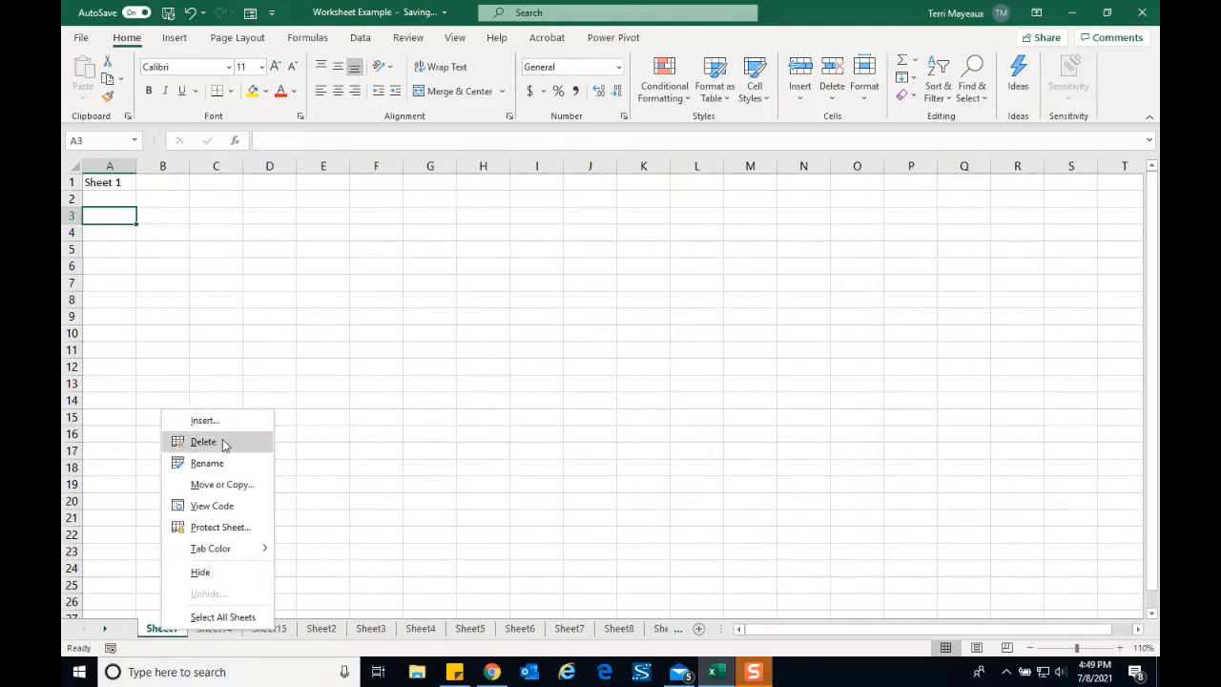
{"action": "left_click", "coordinate": [352, 475]}
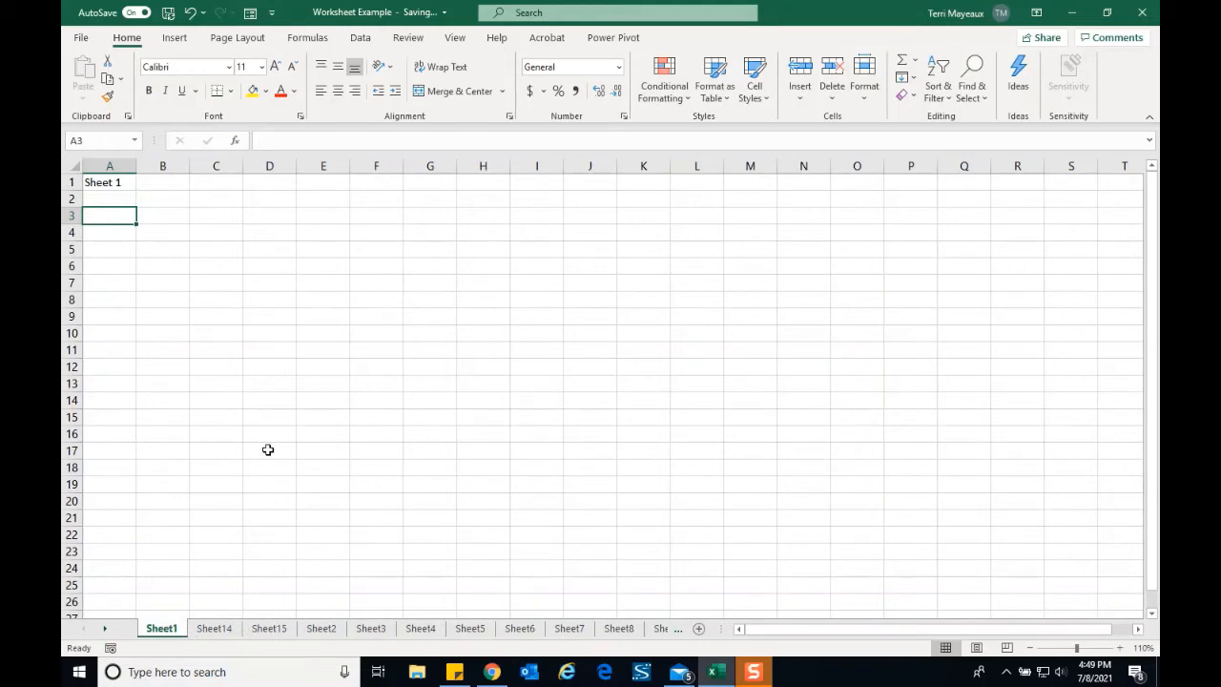
- Delete the blank worksheet Sheet15 from the workbook
{"action": "right_click", "coordinate": [277, 631]}
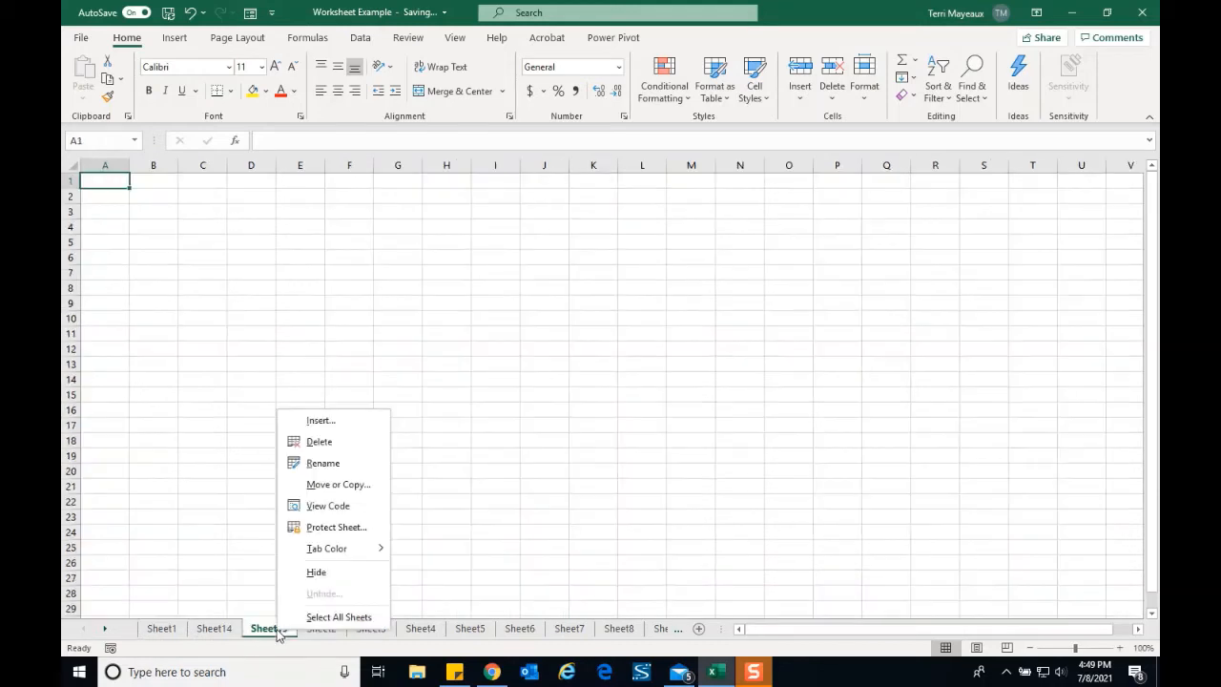
{"action": "left_click", "coordinate": [320, 442]}
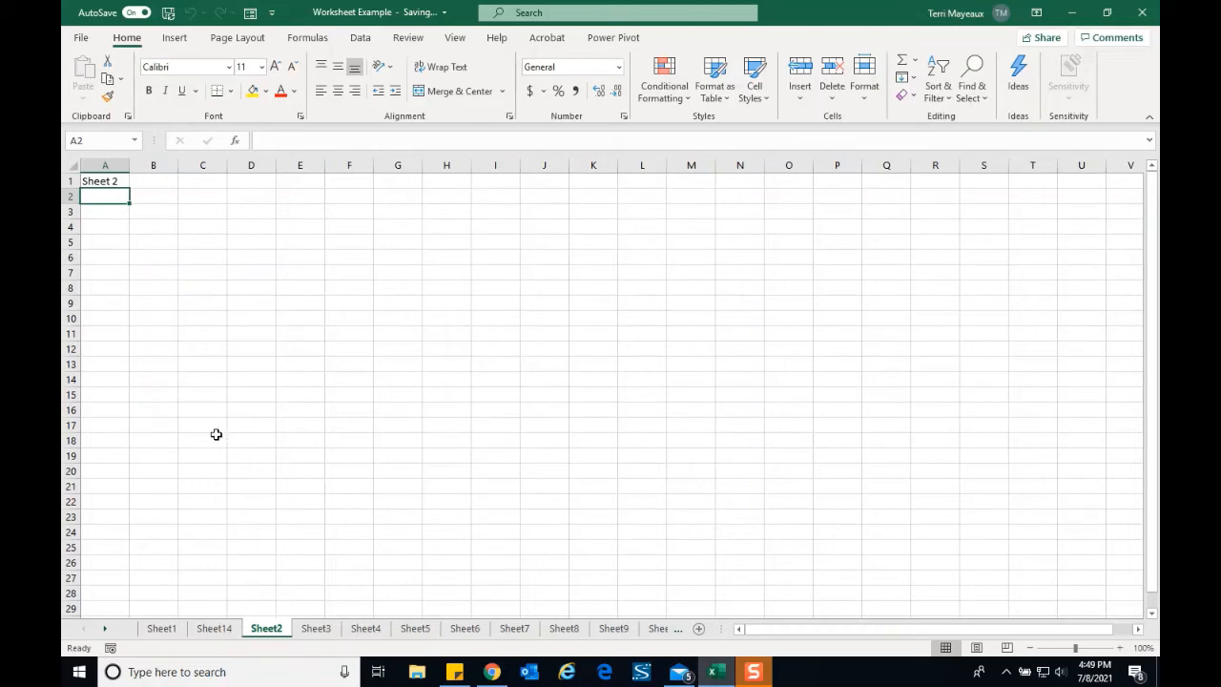
- Rename the worksheet Sheet1 as January
{"action": "left_click", "coordinate": [162, 629]}
{"action": "right_click", "coordinate": [162, 629]}
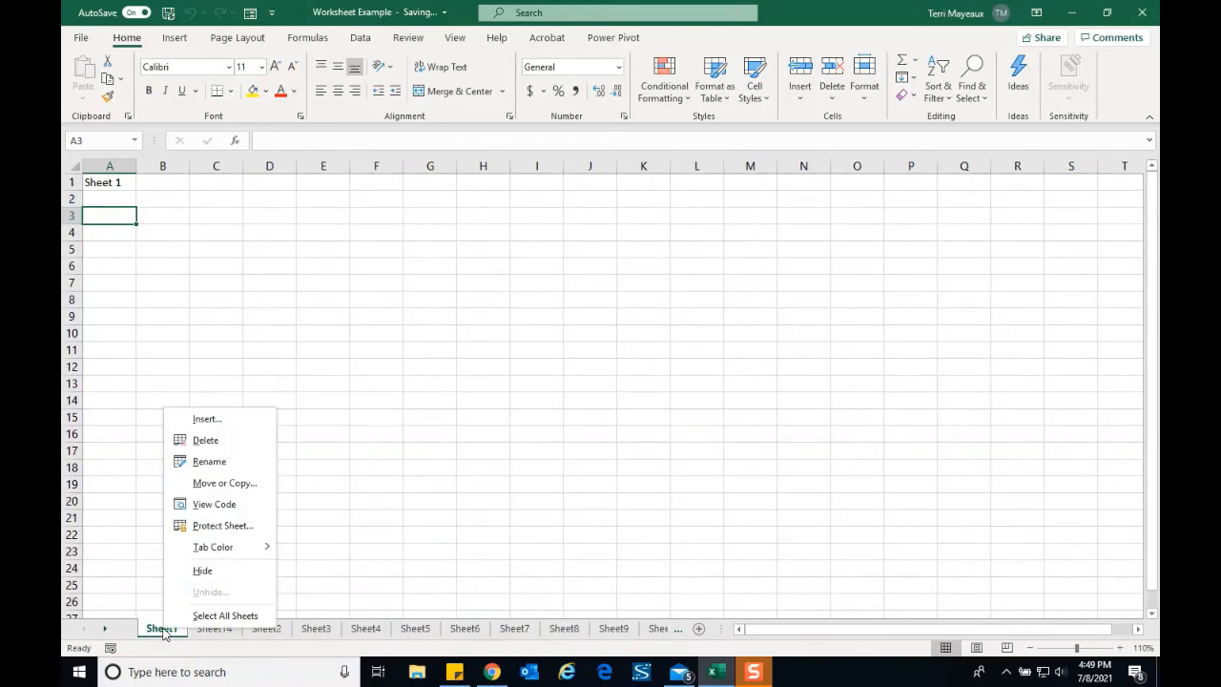
{"action": "left_click", "coordinate": [209, 461]}
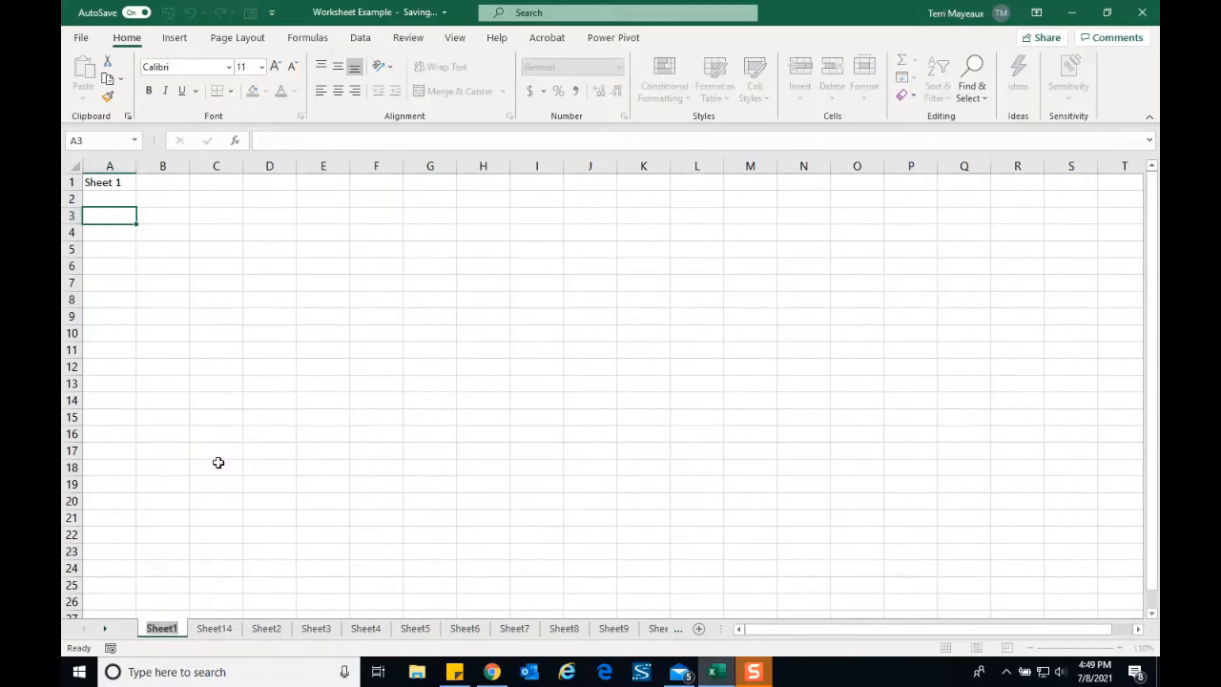
{"action": "type", "text": "January"}
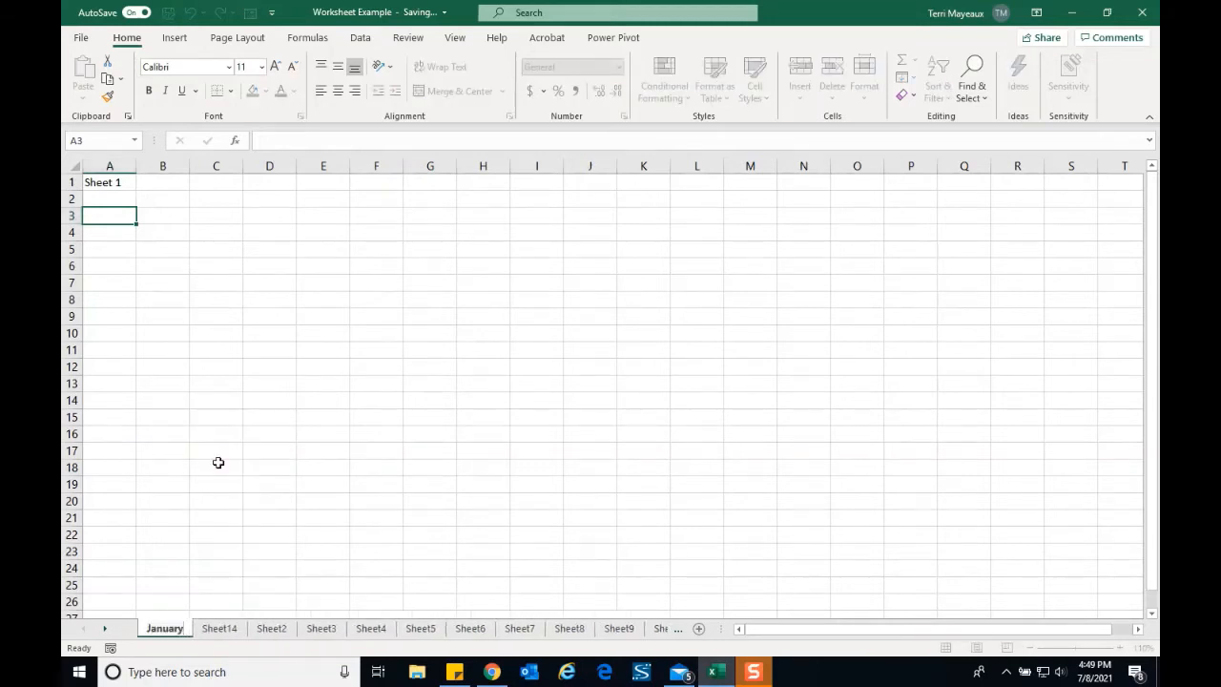
{"action": "key", "text": "Return"}
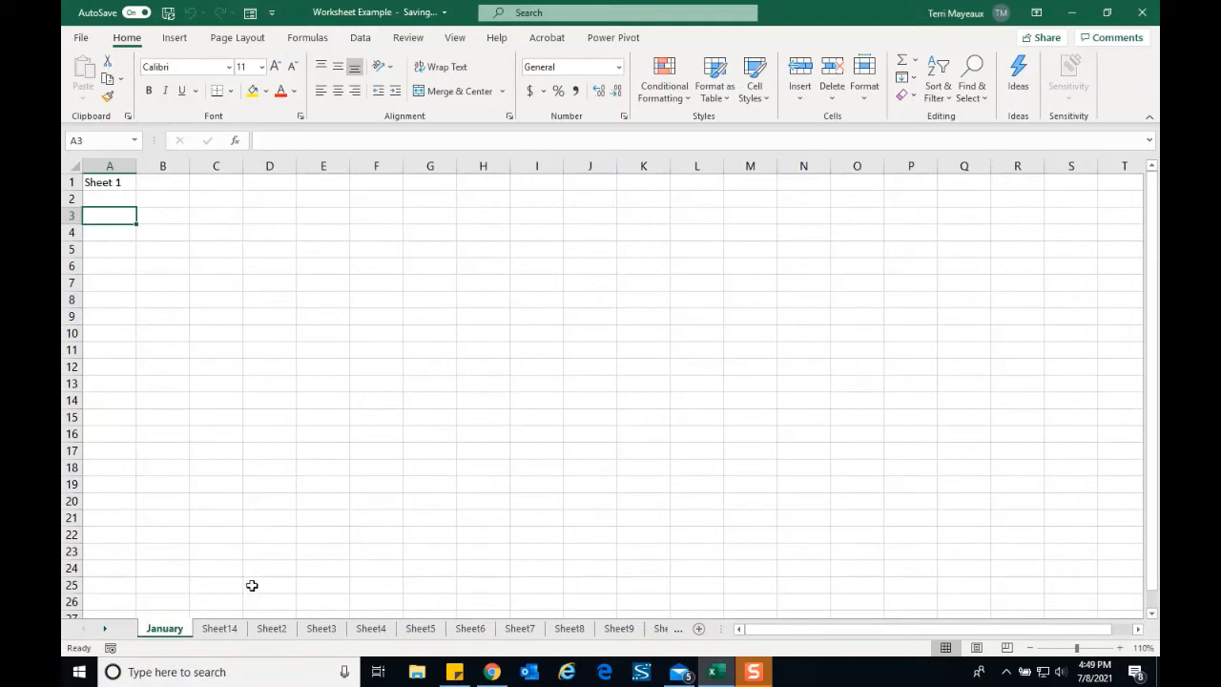
- Rename the worksheet Sheet14 as February
{"action": "double_click", "coordinate": [227, 629]}
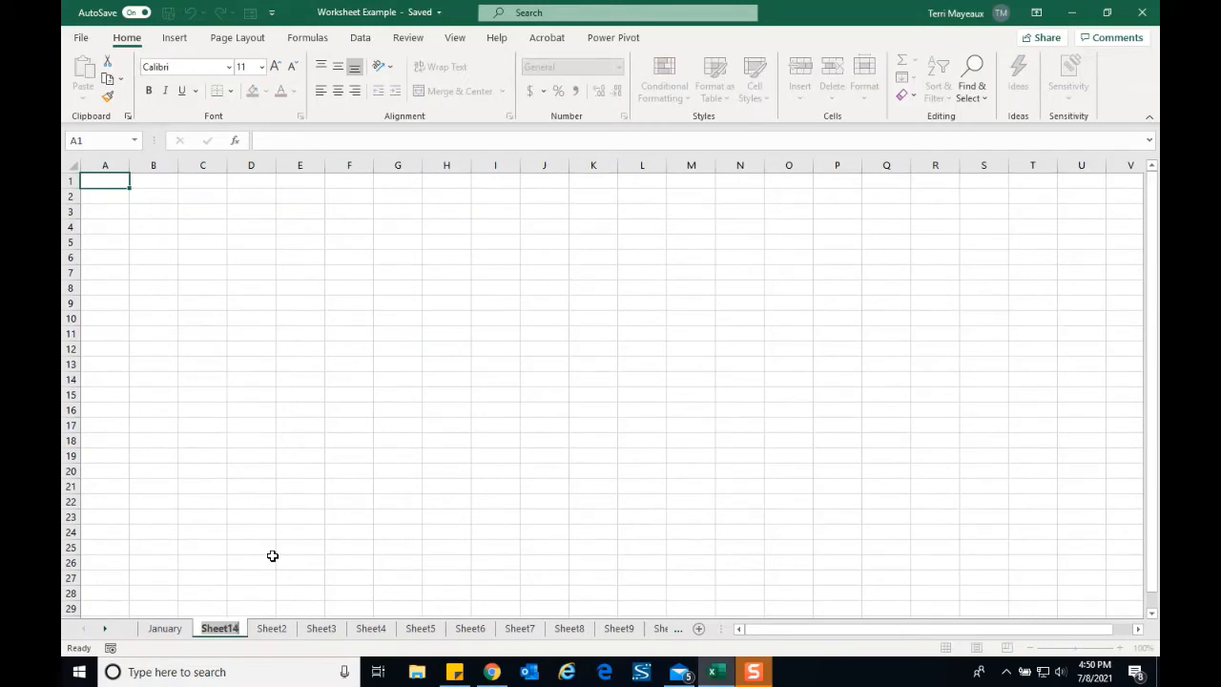
{"action": "type", "text": "Feb"}
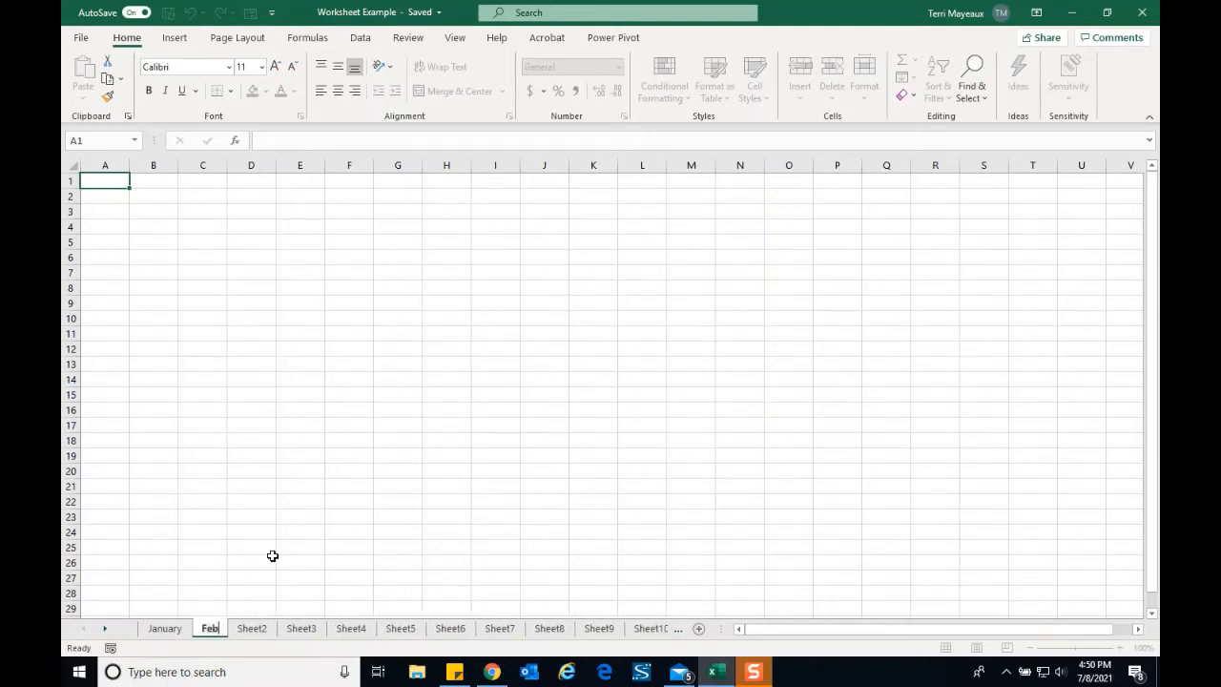
{"action": "type", "text": "ruary"}
{"action": "key", "text": "Return"}
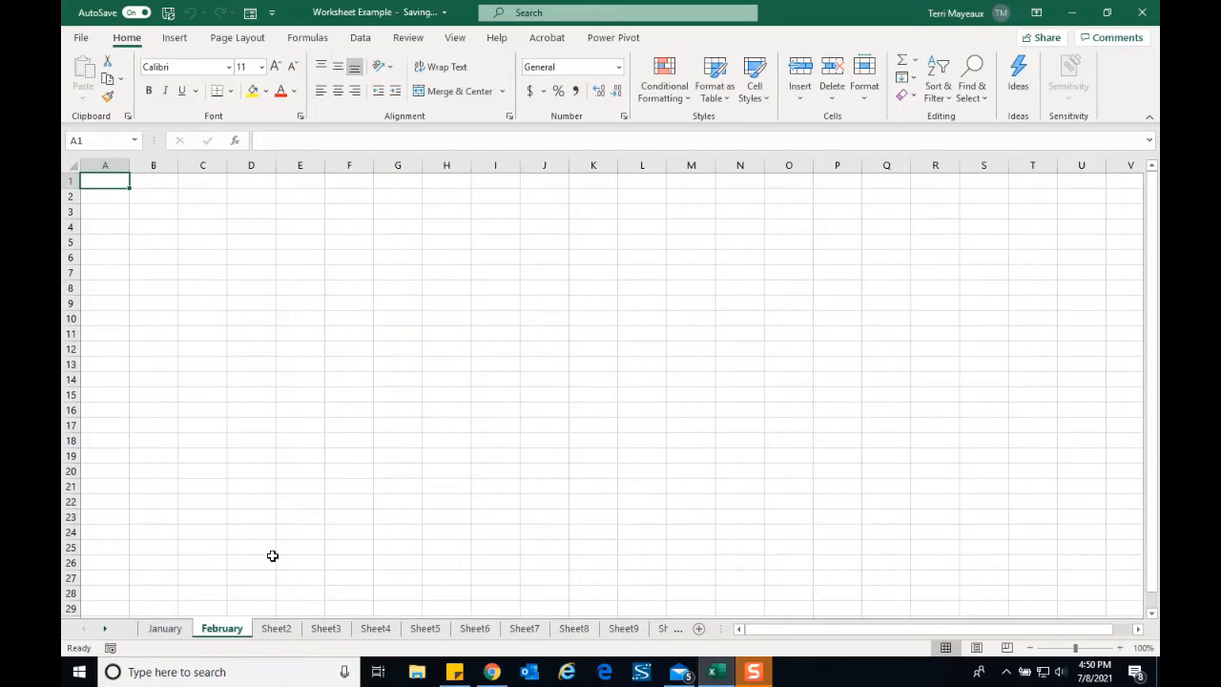
- Create a copy of the January worksheet within Worksheet Example.xlsx, placed before Sheet4
{"action": "left_click", "coordinate": [168, 630]}
{"action": "right_click", "coordinate": [169, 633]}
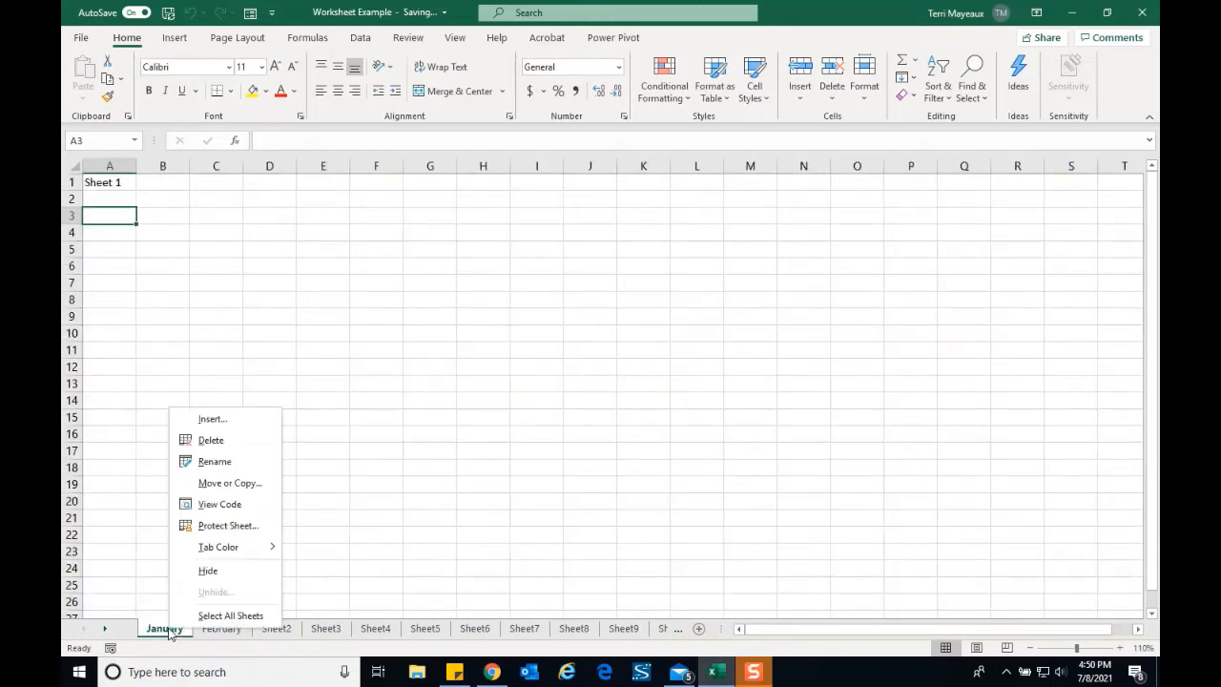
{"action": "left_click", "coordinate": [230, 483]}
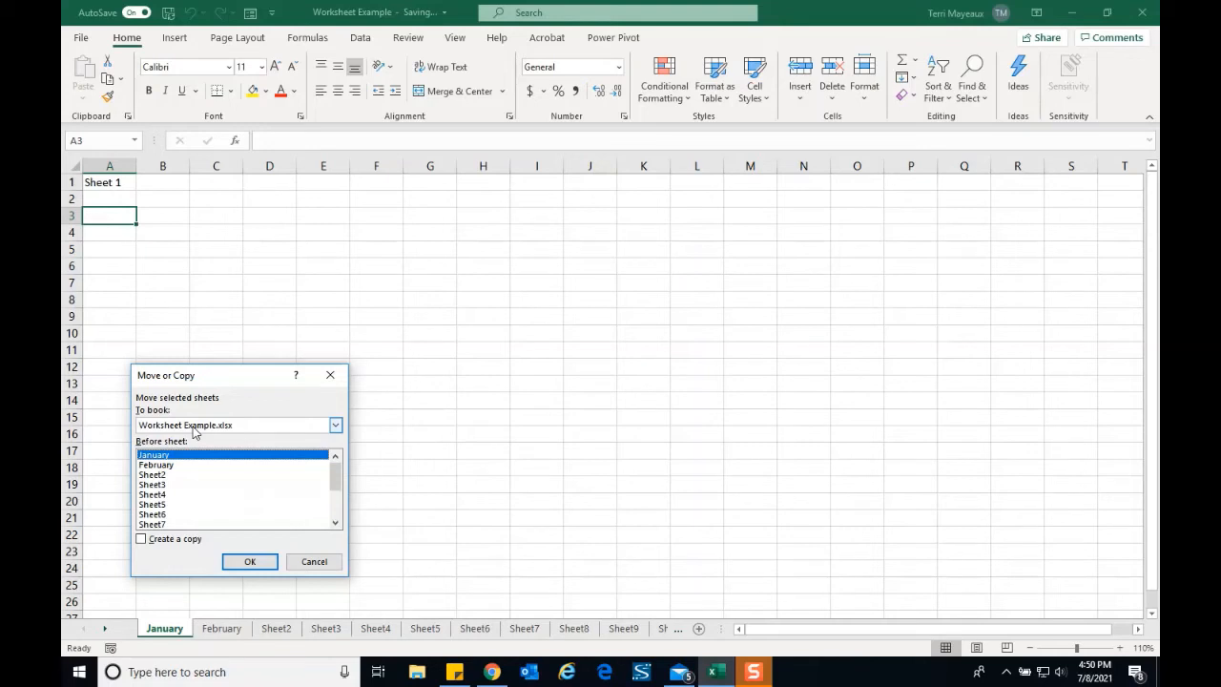
{"action": "left_click", "coordinate": [336, 425]}
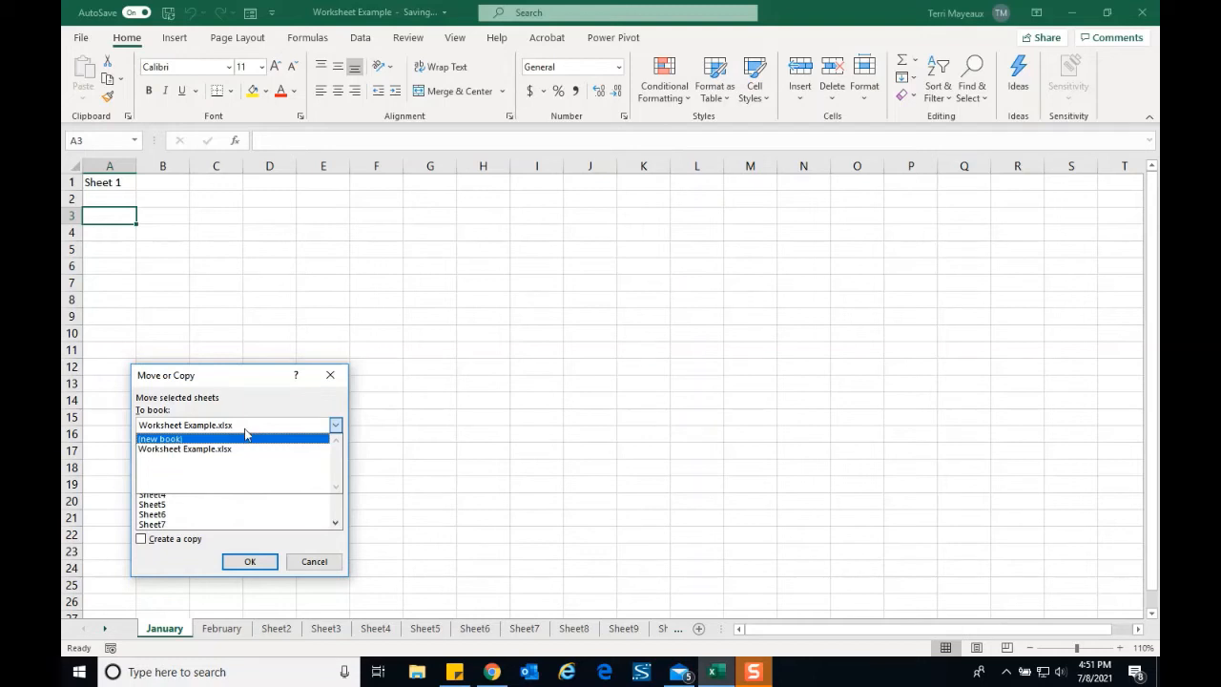
{"action": "left_click", "coordinate": [218, 427]}
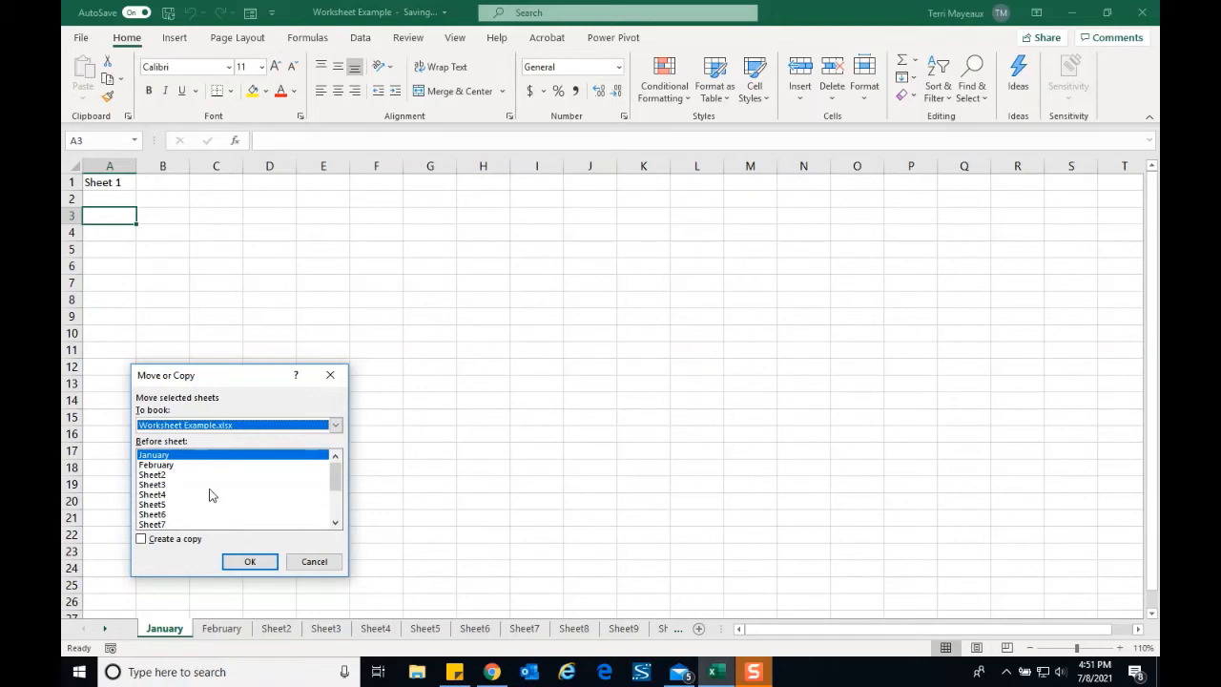
{"action": "left_click", "coordinate": [160, 494]}
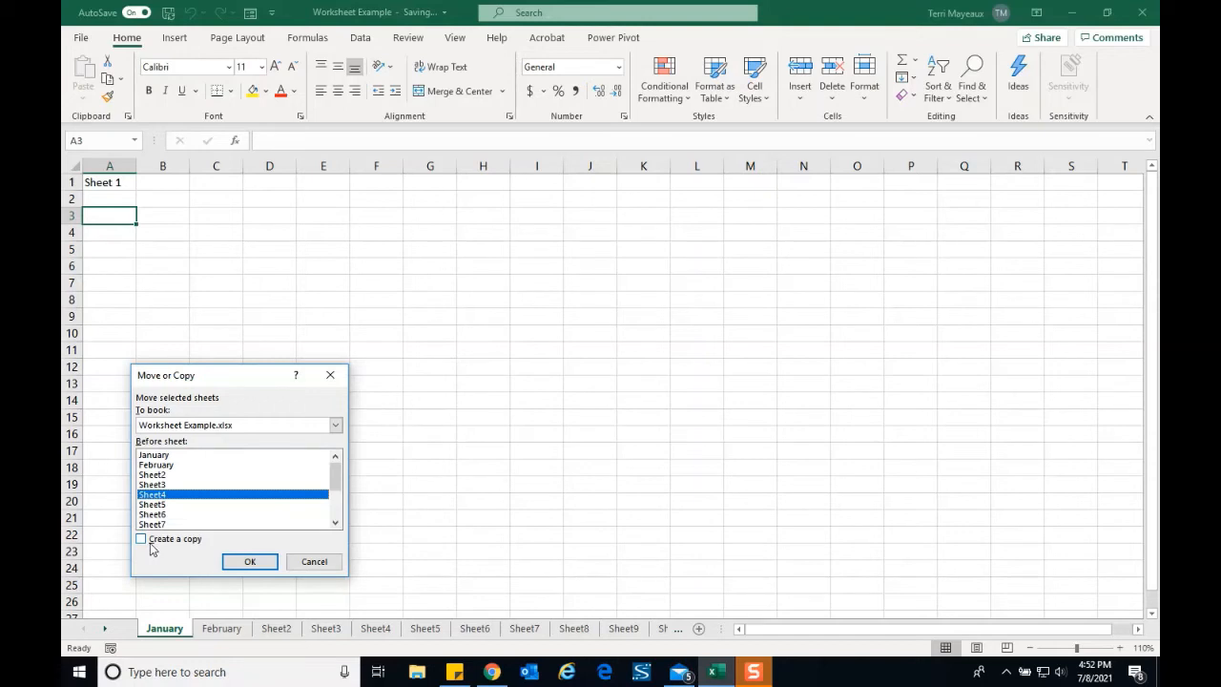
{"action": "left_click", "coordinate": [141, 539]}
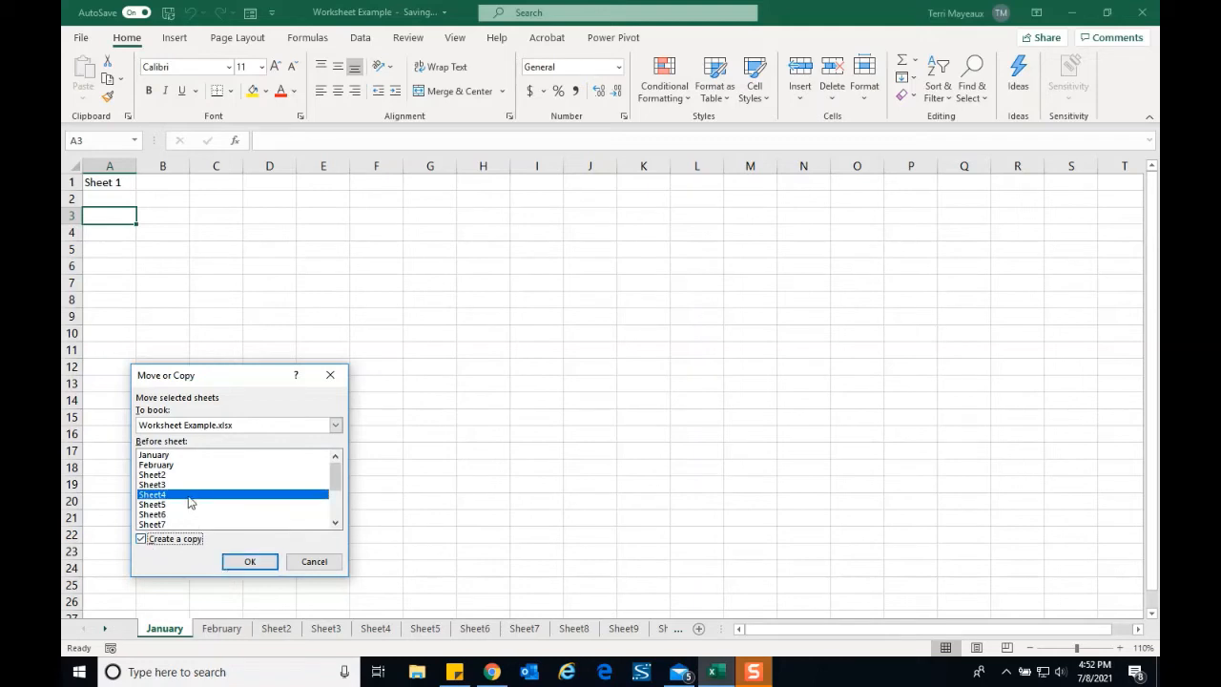
{"action": "left_click", "coordinate": [250, 561]}
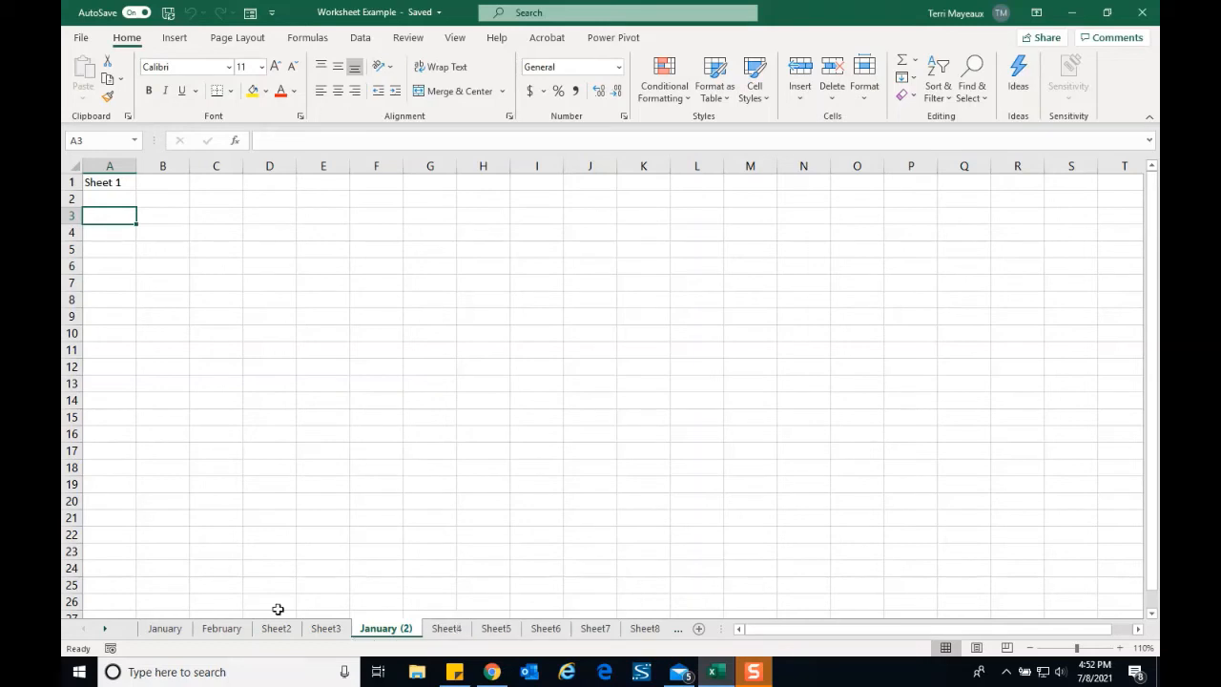
- Color the January worksheet's tab standard red and switch to the February sheet
{"action": "left_click", "coordinate": [165, 632]}
{"action": "right_click", "coordinate": [167, 636]}
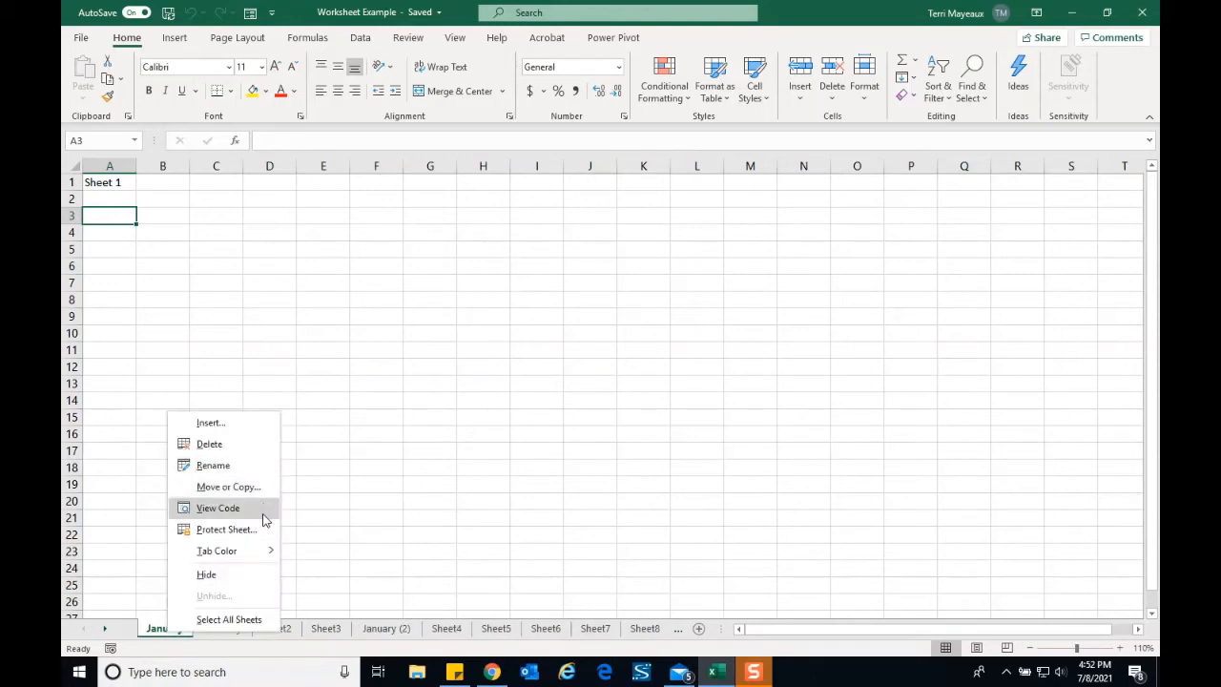
{"action": "mouse_move", "coordinate": [263, 551]}
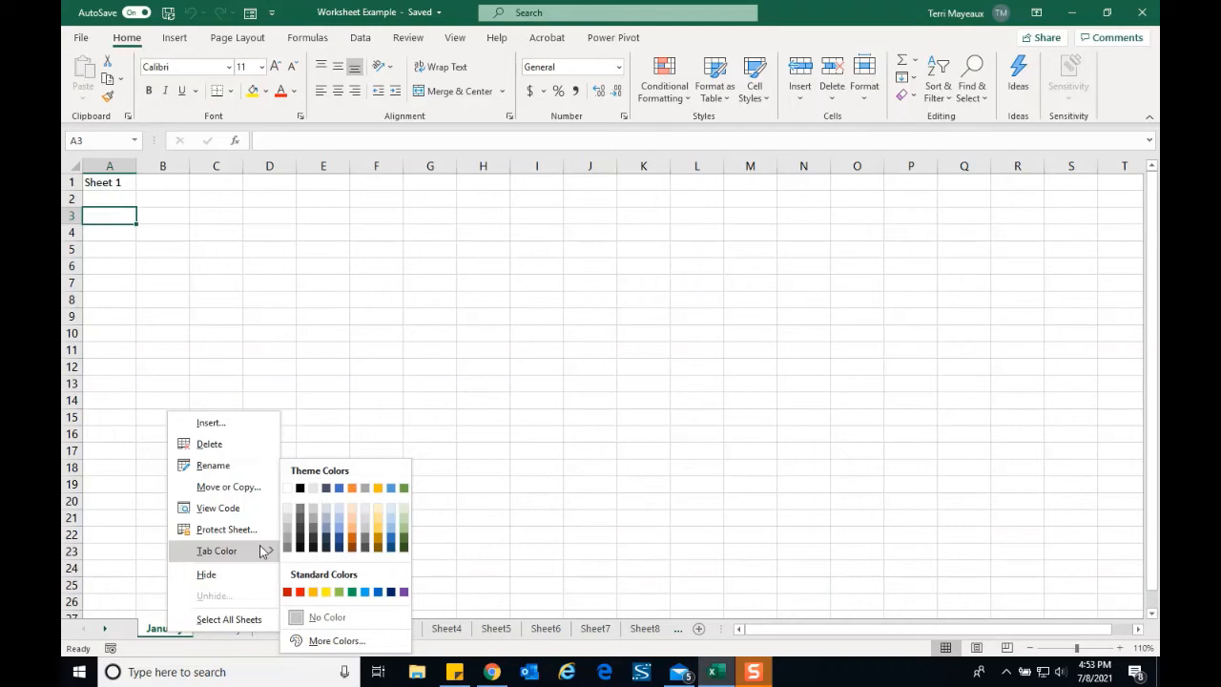
{"action": "left_click", "coordinate": [299, 592]}
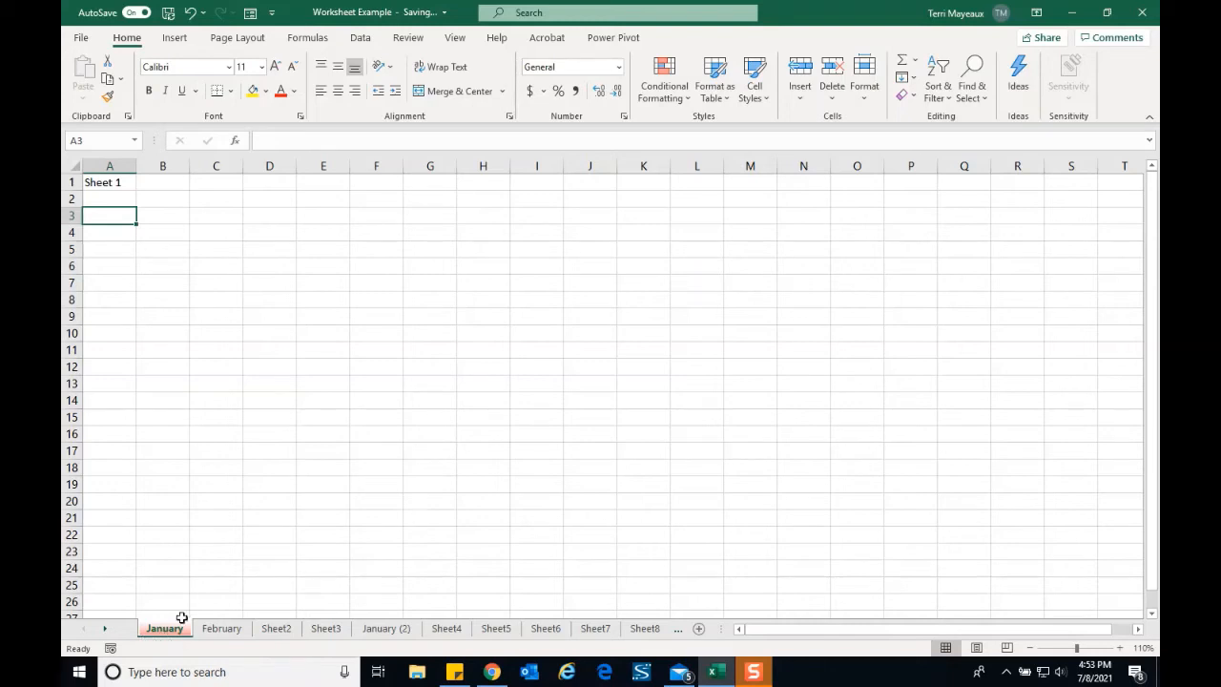
{"action": "left_click", "coordinate": [229, 632]}
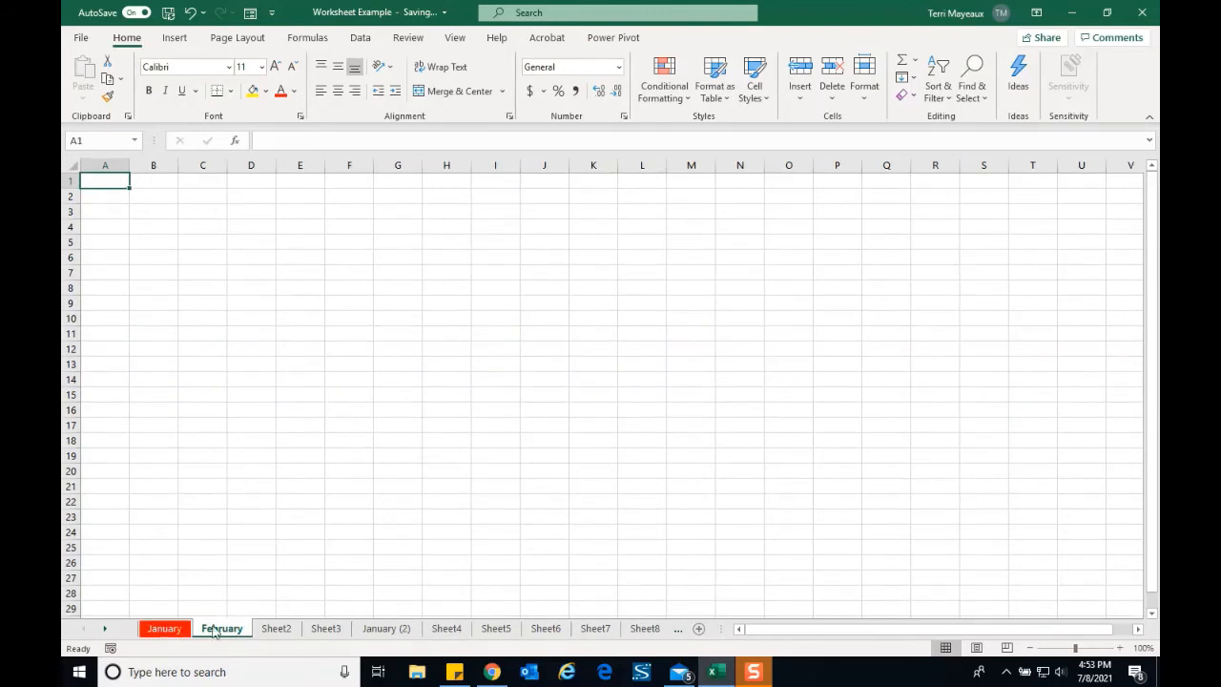
- Color Sheet3's tab dark green from the theme colors and switch to the January (2) sheet
{"action": "left_click", "coordinate": [333, 631]}
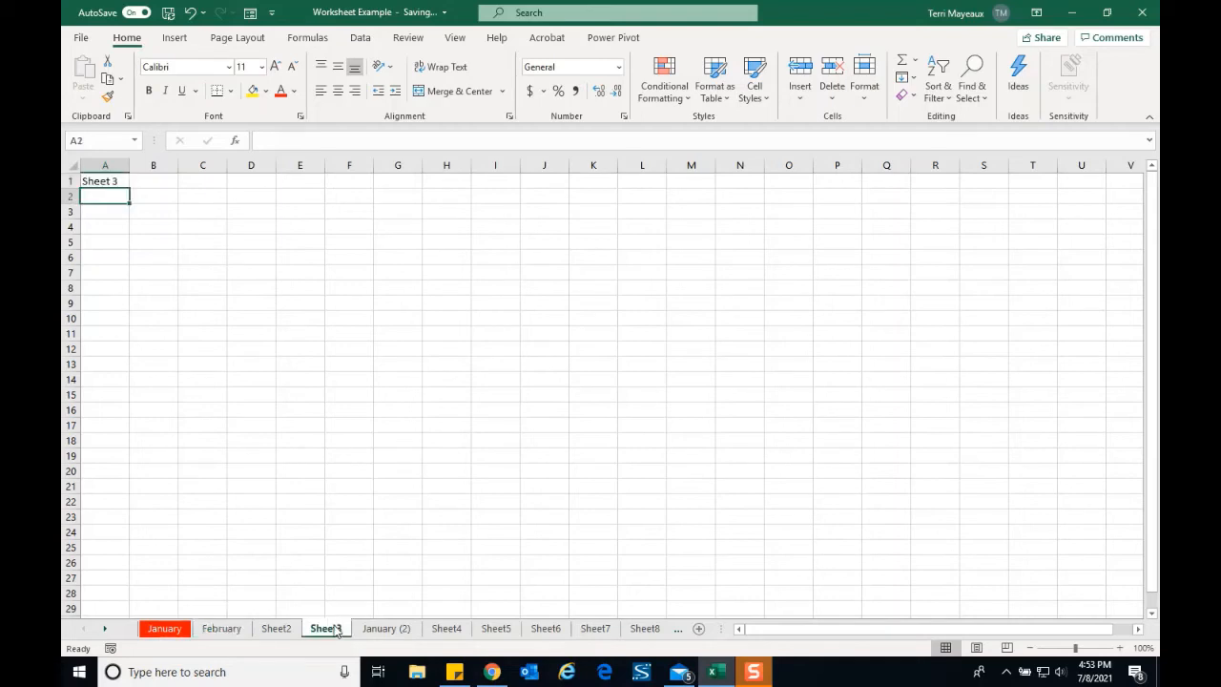
{"action": "right_click", "coordinate": [334, 631]}
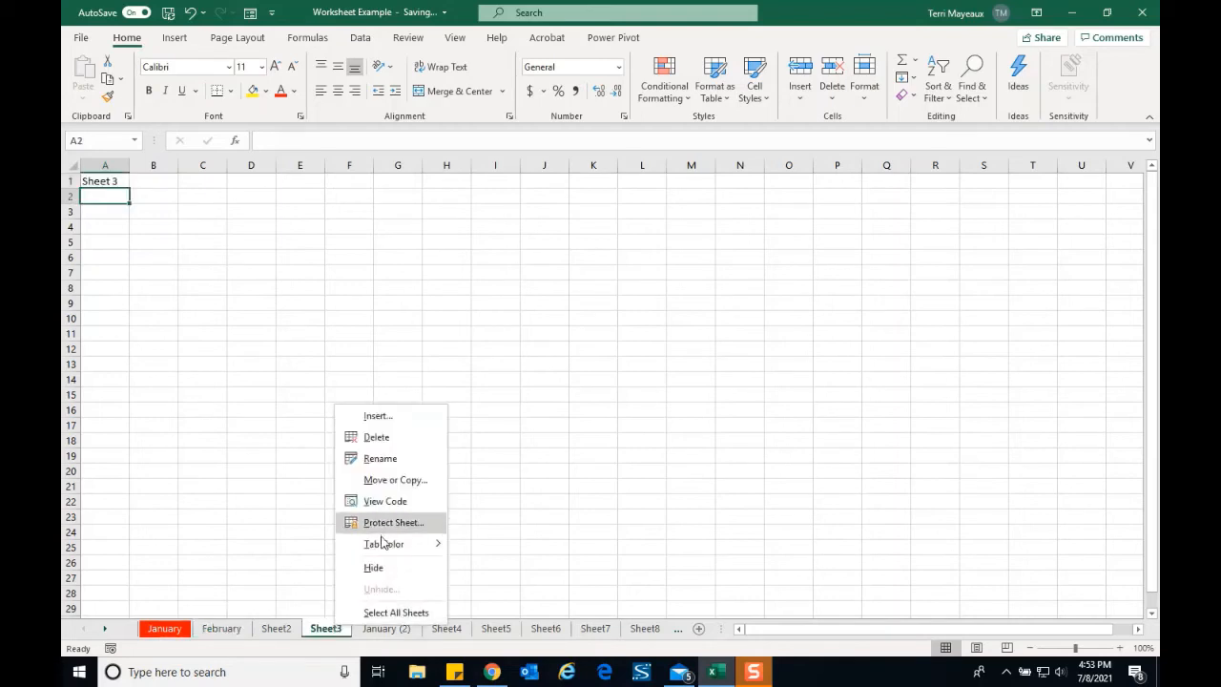
{"action": "mouse_move", "coordinate": [390, 546]}
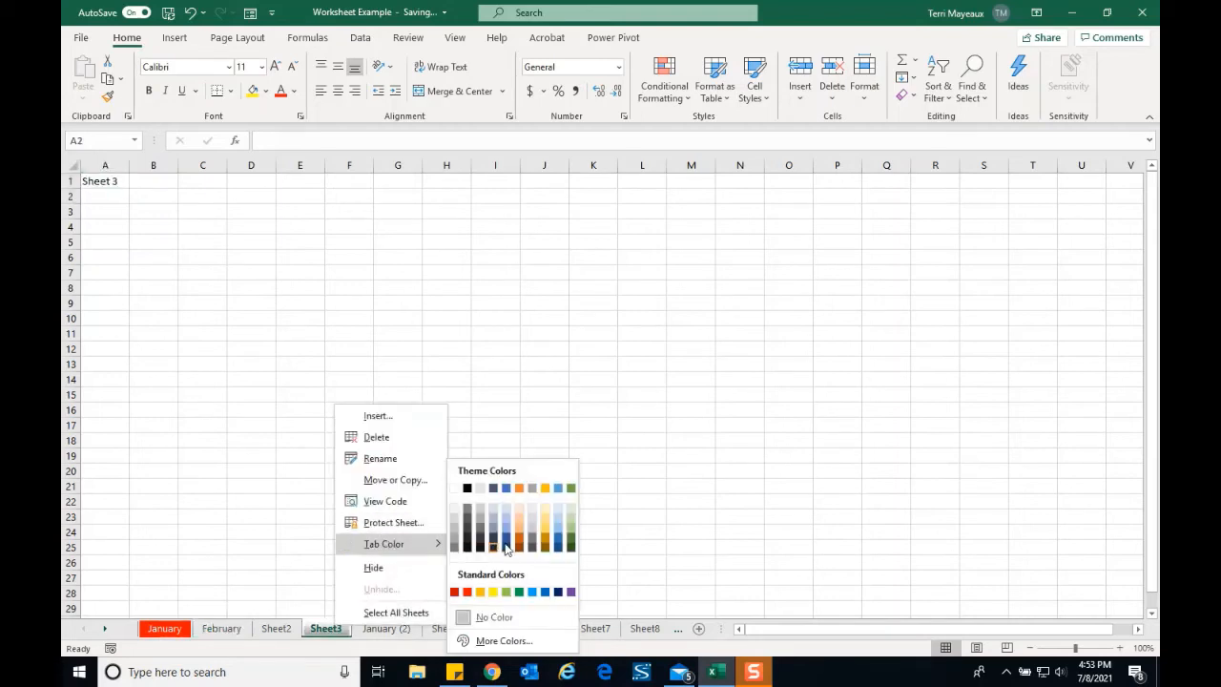
{"action": "left_click", "coordinate": [564, 541]}
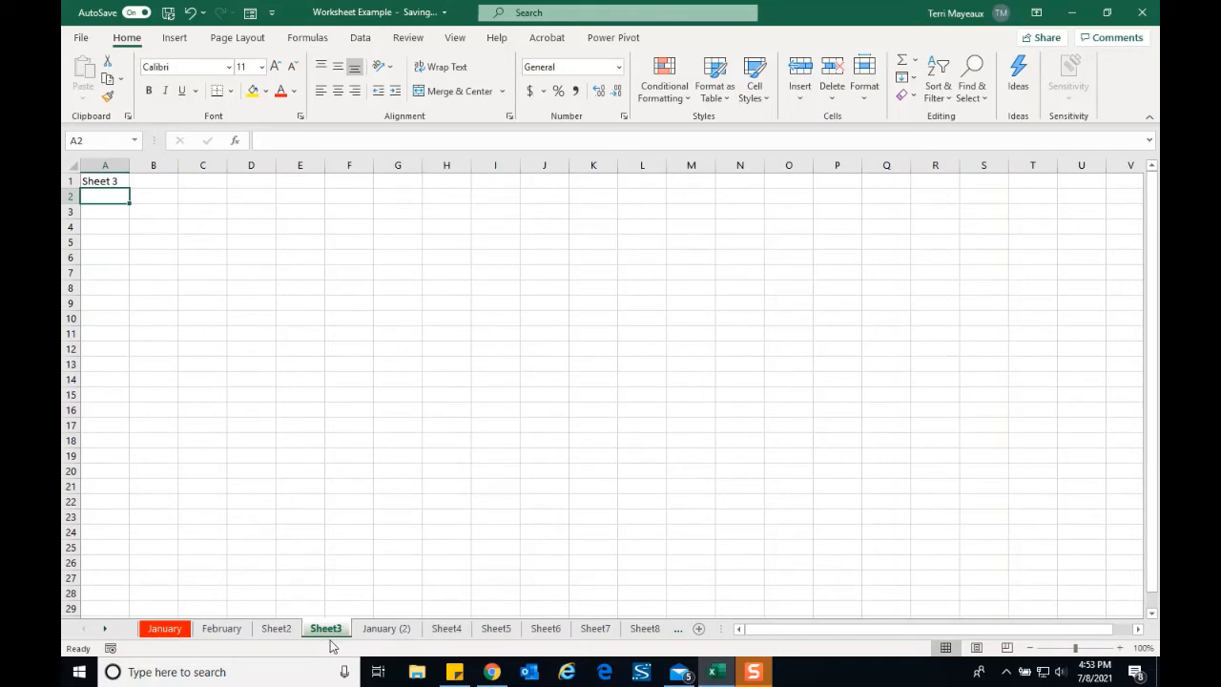
{"action": "left_click", "coordinate": [378, 631]}
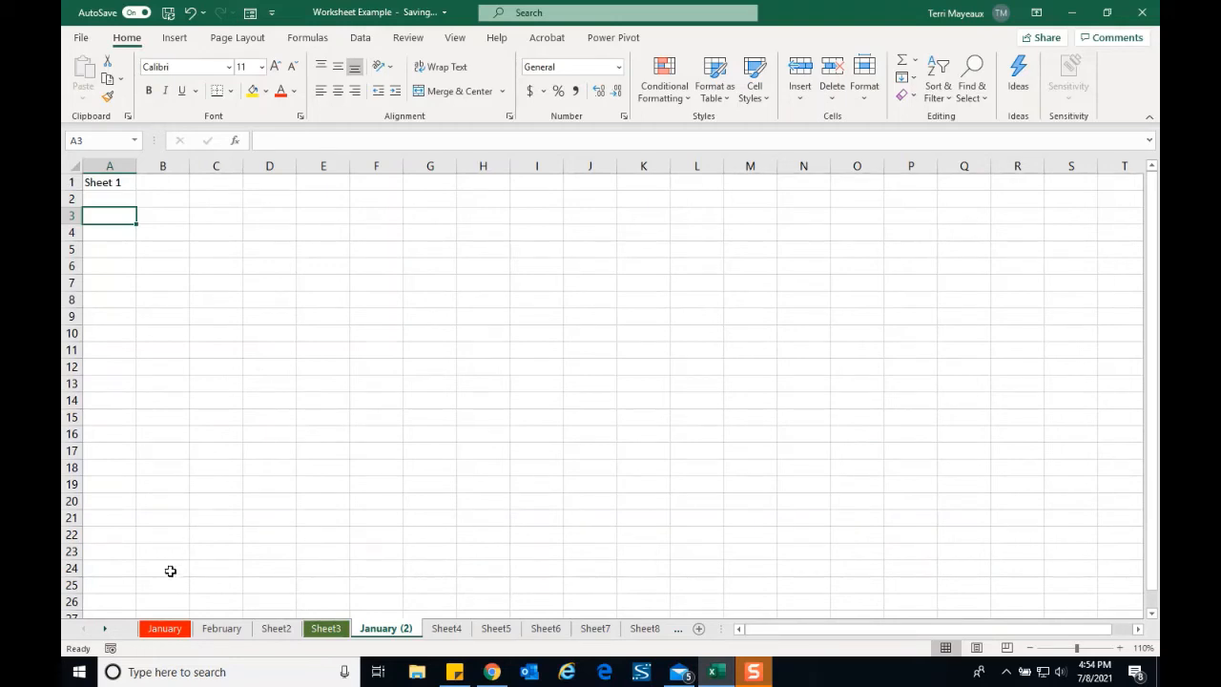
- Group all worksheets in the workbook, ungroup them again and select cell C19 on January (2)
{"action": "right_click", "coordinate": [164, 630]}
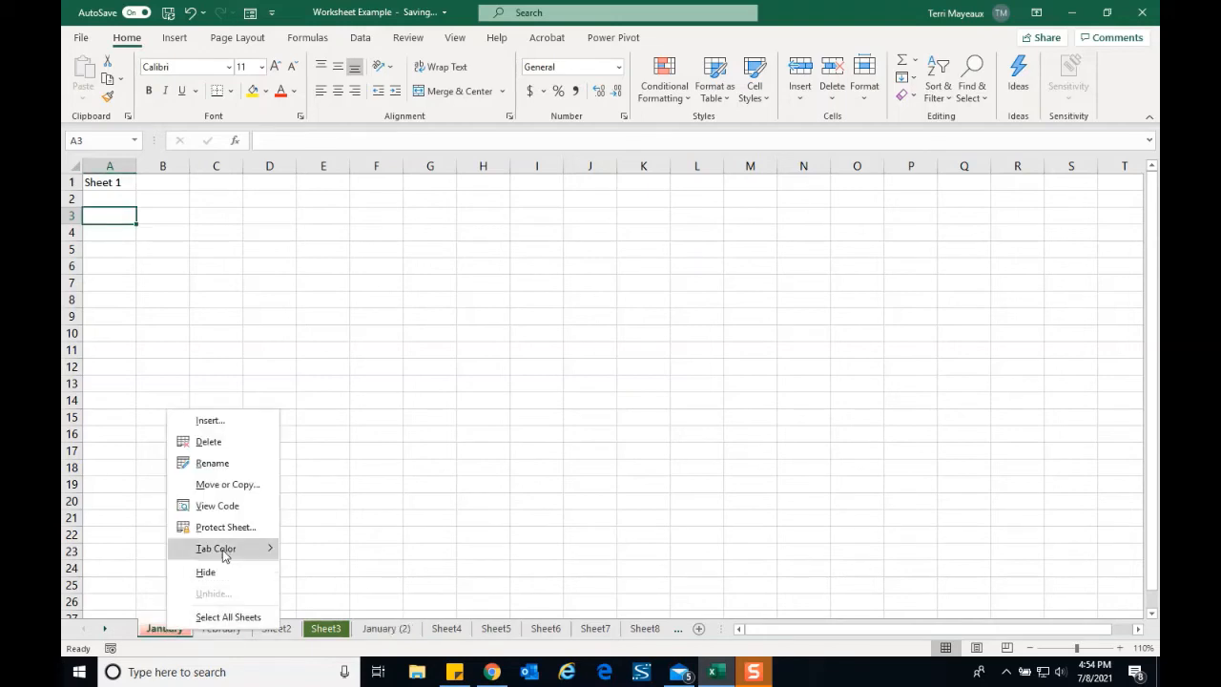
{"action": "mouse_move", "coordinate": [235, 547]}
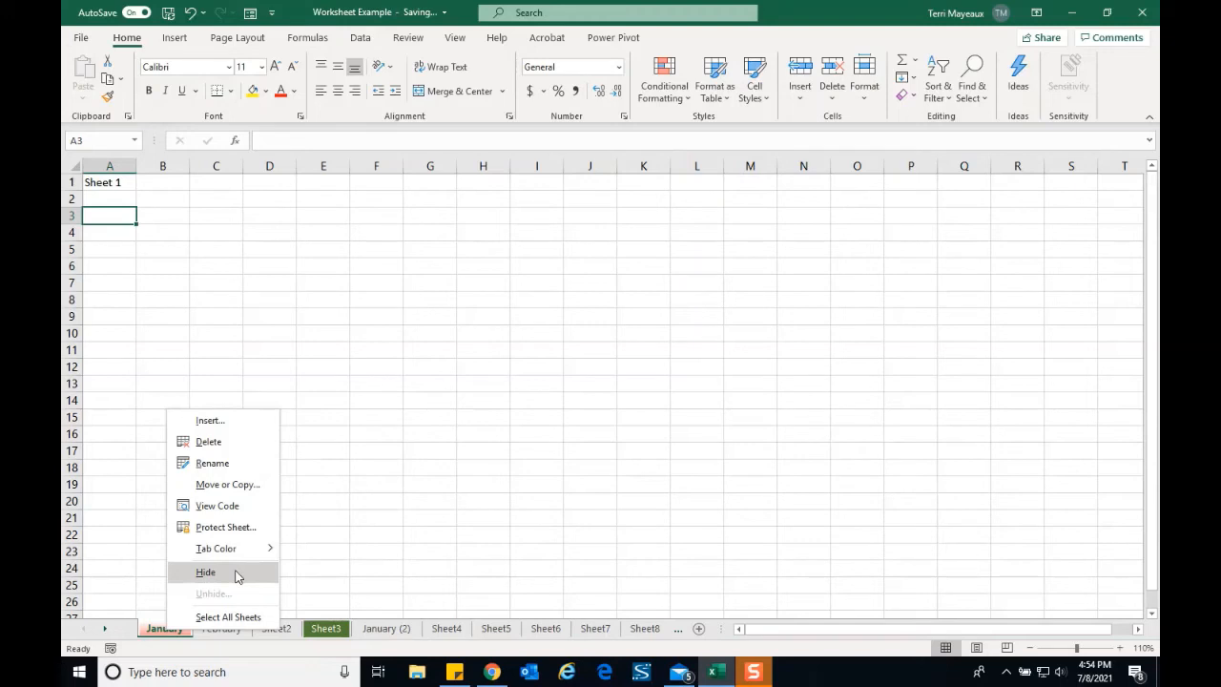
{"action": "left_click", "coordinate": [244, 617]}
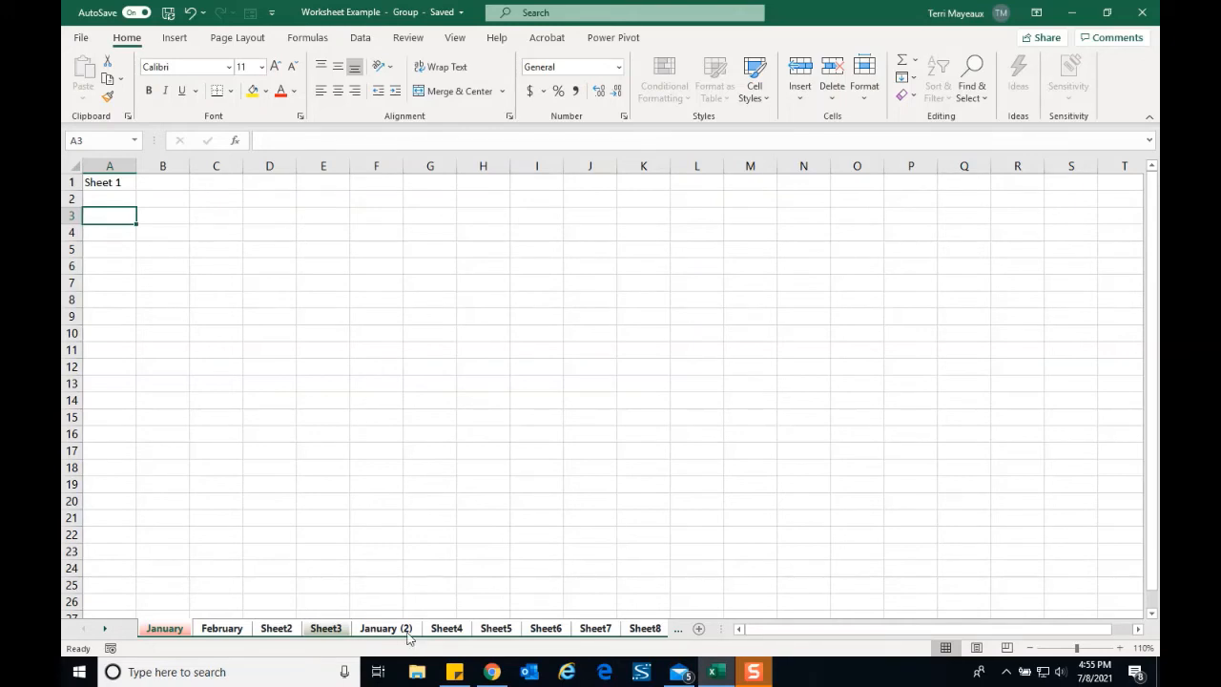
{"action": "right_click", "coordinate": [420, 625]}
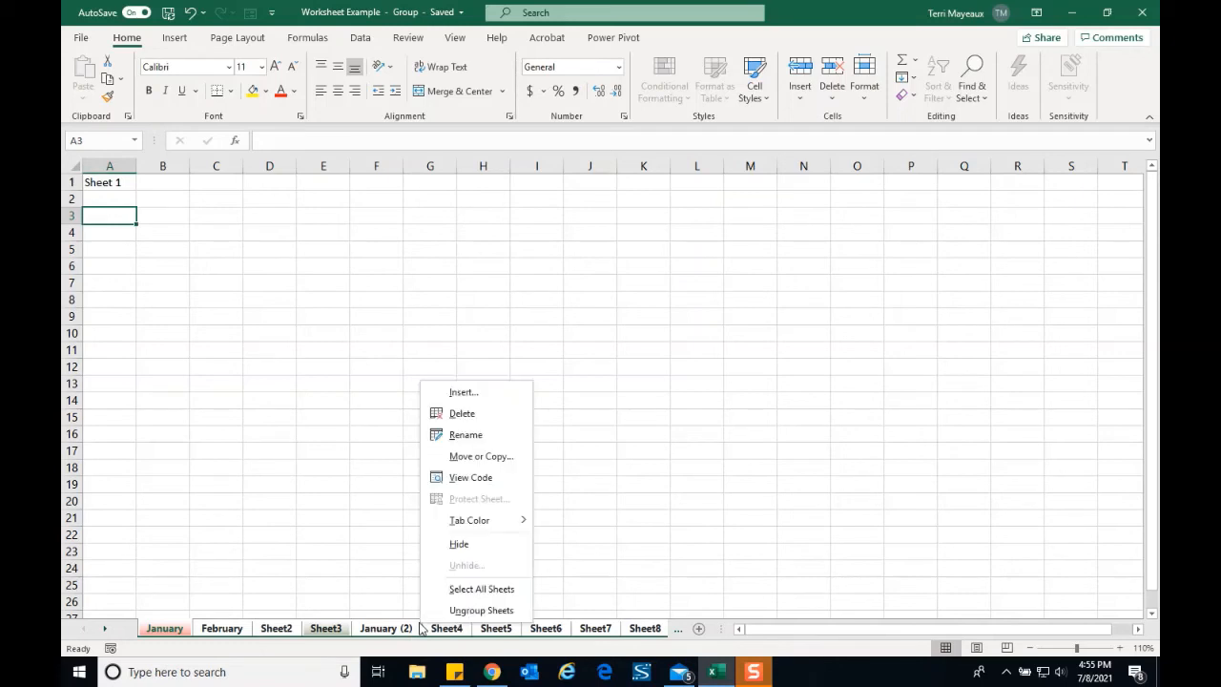
{"action": "left_click", "coordinate": [477, 611]}
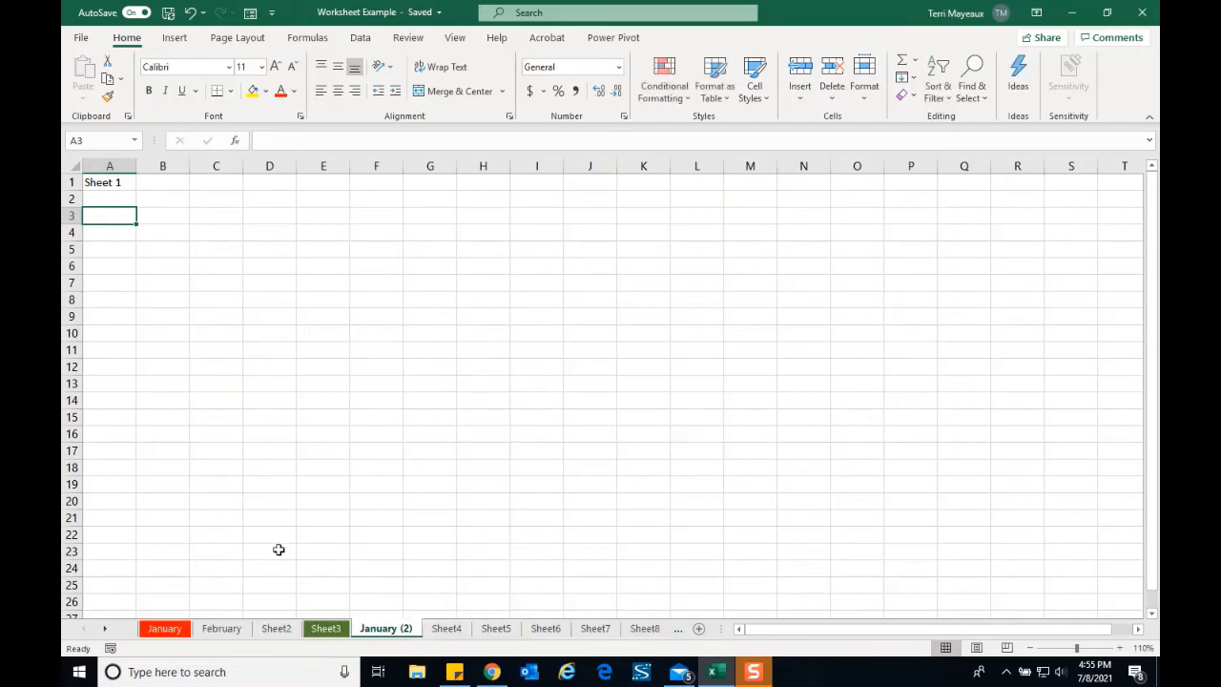
{"action": "left_click", "coordinate": [210, 491]}
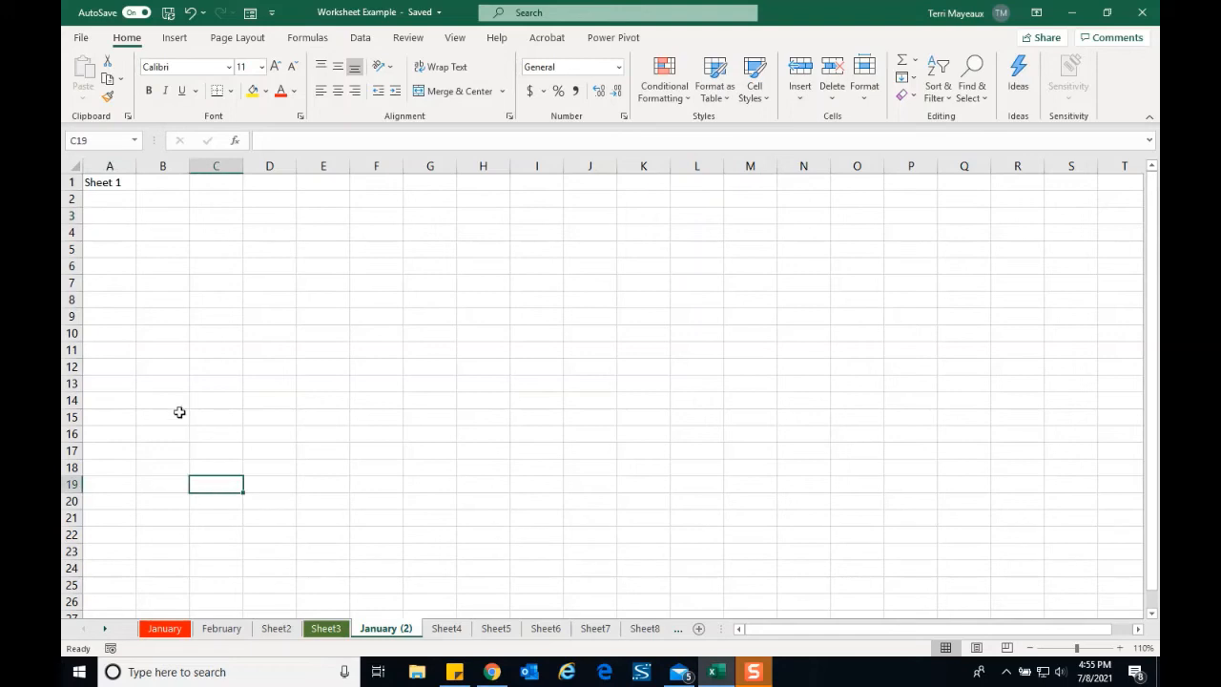
- Group the adjacent worksheets from January through Sheet4, with January as the active sheet
{"action": "left_click", "coordinate": [166, 629]}
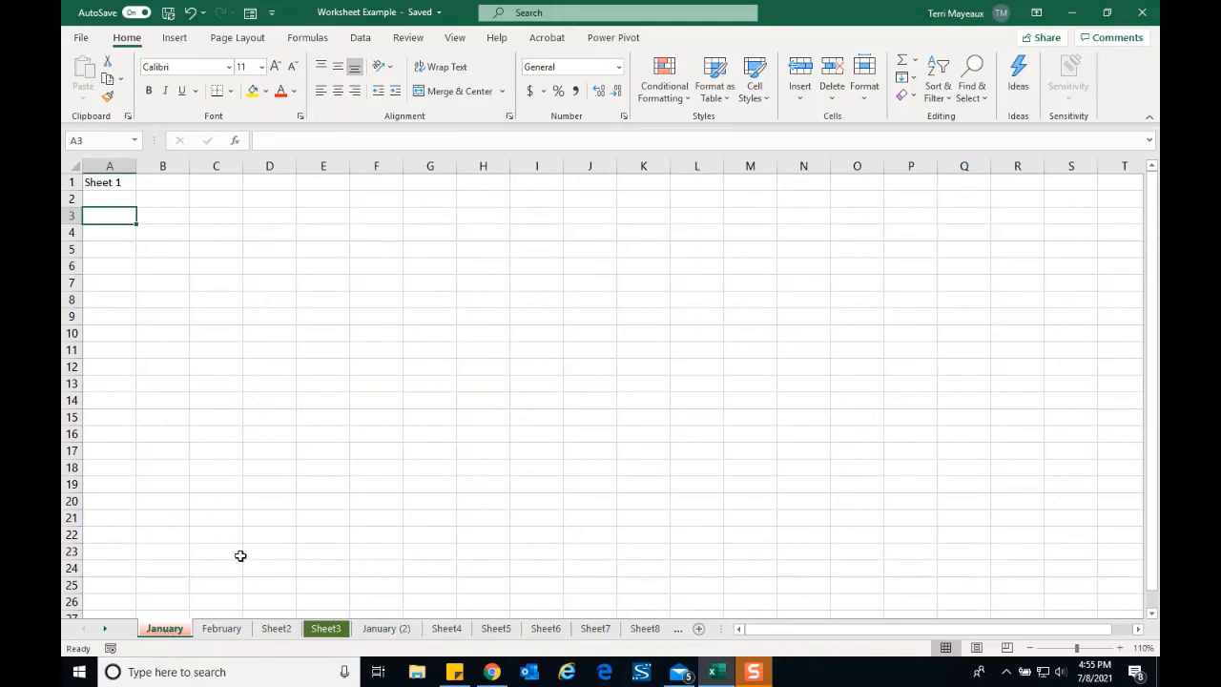
{"action": "left_click", "coordinate": [446, 629], "text": "shift"}
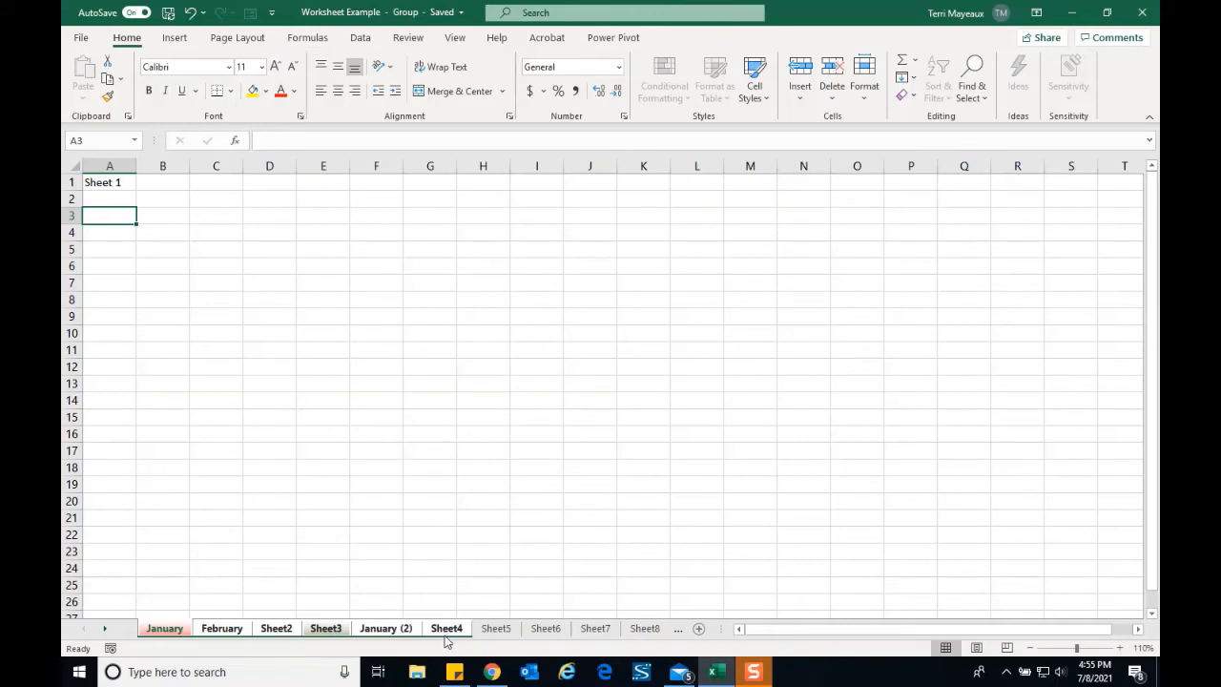
{"action": "left_click", "coordinate": [497, 629], "text": "ctrl"}
- Enter the heading District in A3 and the entries NE, SE and MW in A4 to A6 on the grouped sheets
{"action": "type", "text": "Dist"}
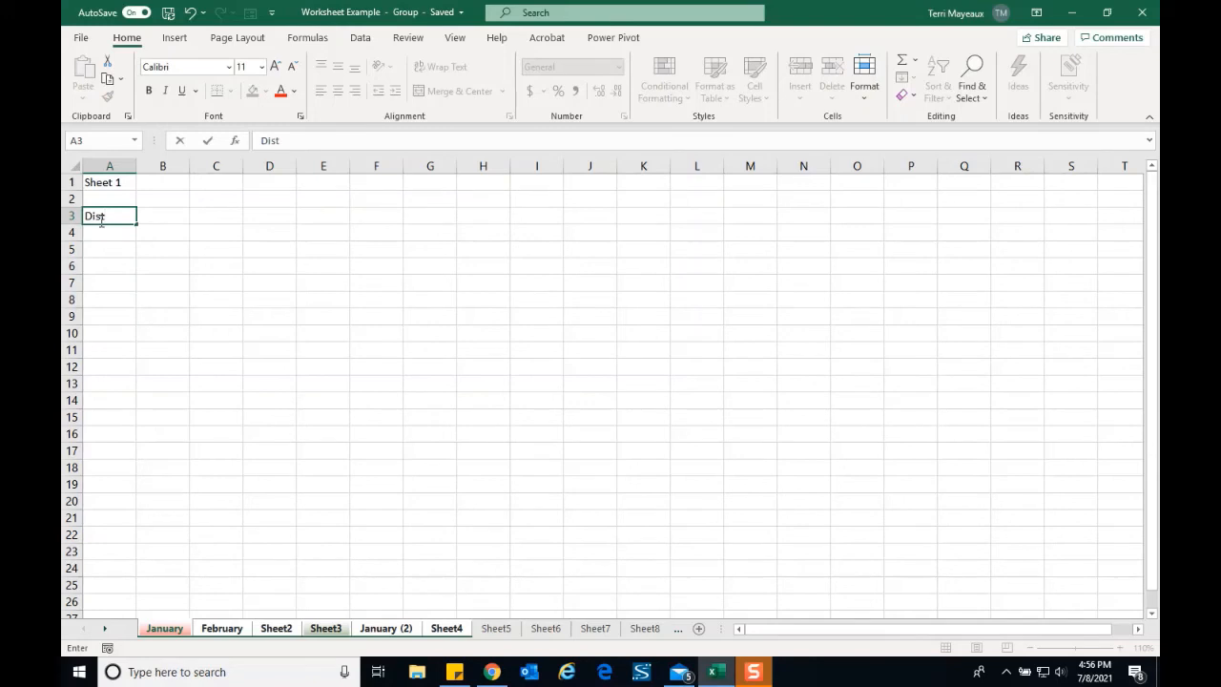
{"action": "type", "text": "rict"}
{"action": "key", "text": "Return"}
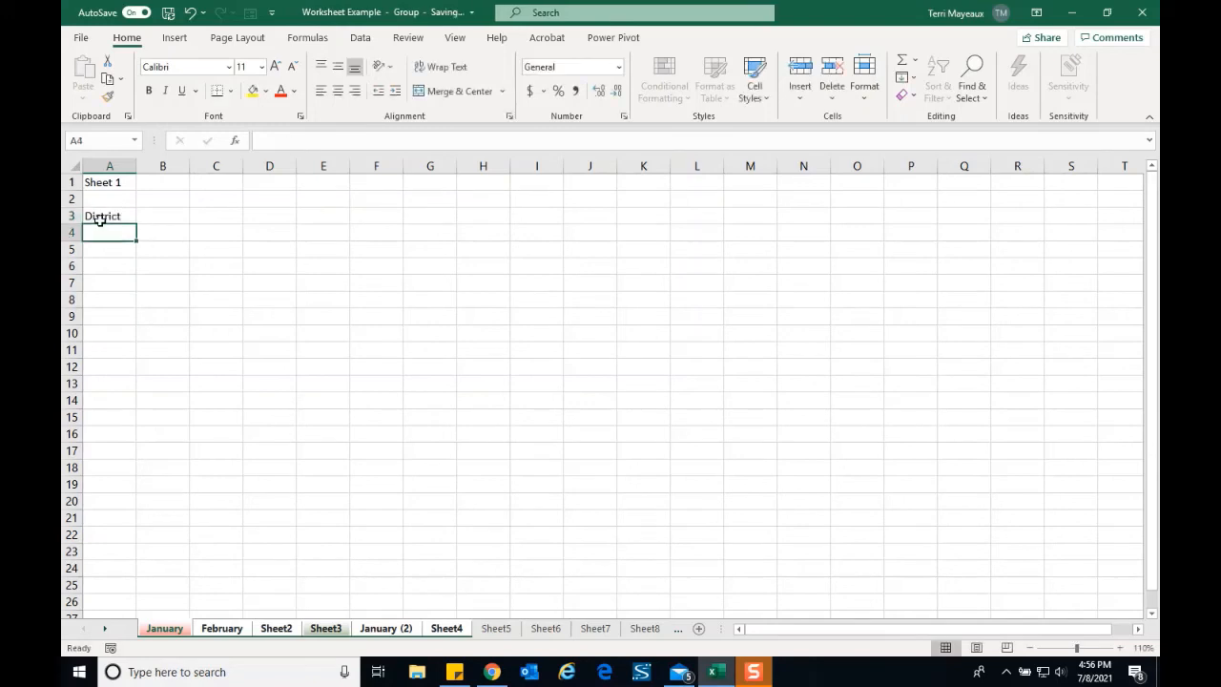
{"action": "type", "text": "NE"}
{"action": "key", "text": "Return"}
{"action": "type", "text": "SE"}
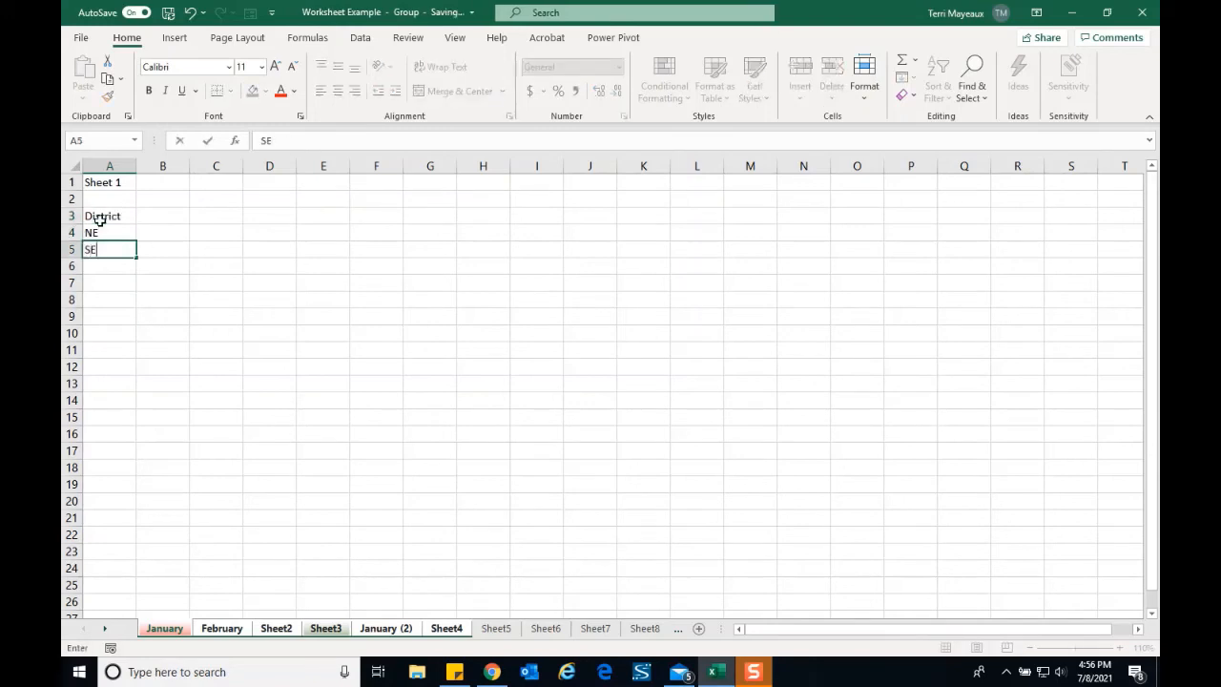
{"action": "key", "text": "Return"}
{"action": "type", "text": "MW"}
{"action": "key", "text": "Return"}
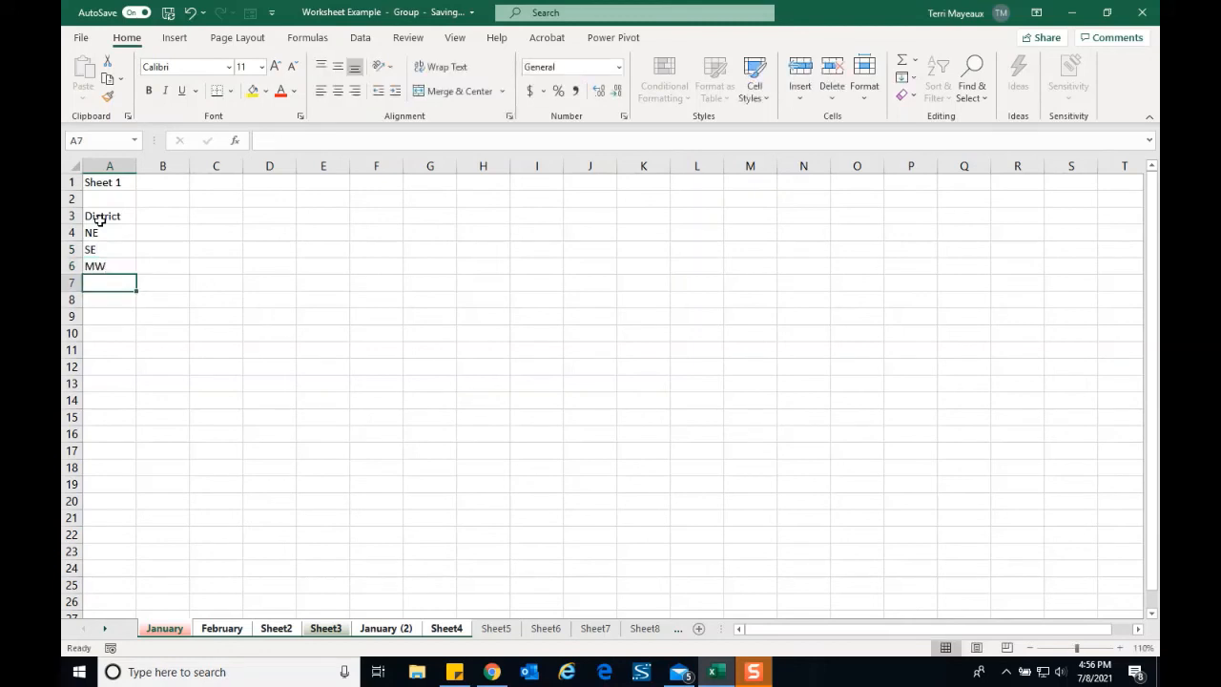
- Enter NW and SW in A7 and A8 and the heading Sales Total in B3 on the grouped sheets
{"action": "type", "text": "NW"}
{"action": "key", "text": "Return"}
{"action": "type", "text": "SW"}
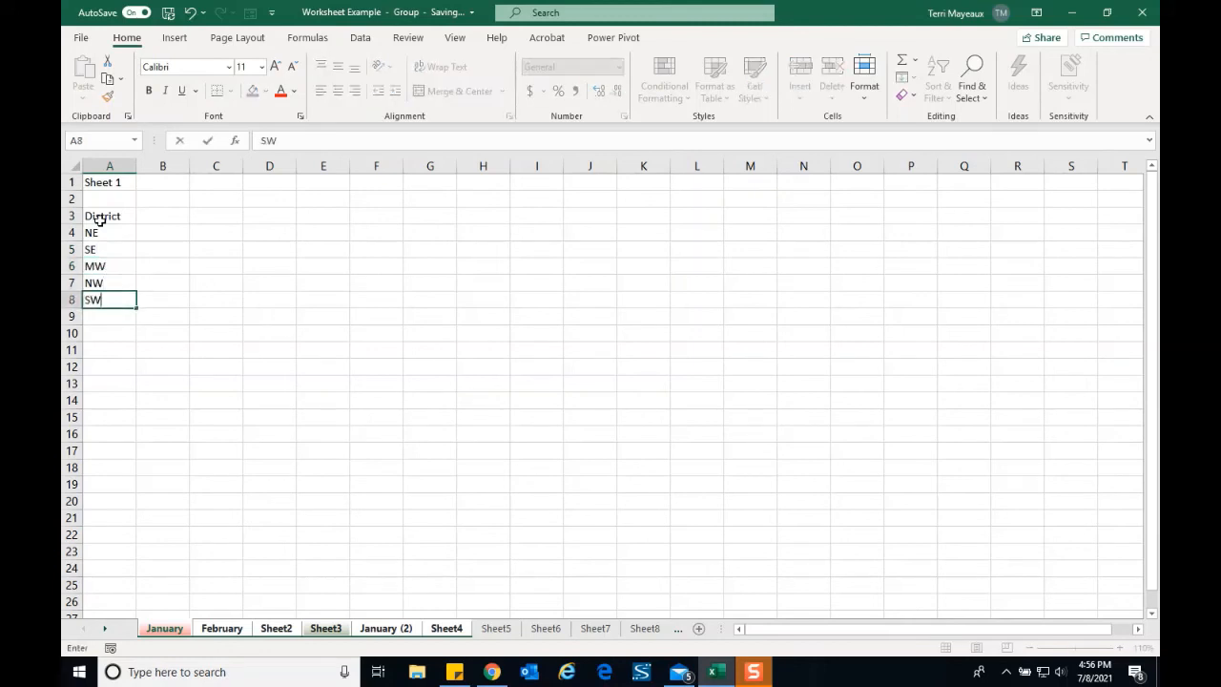
{"action": "left_click", "coordinate": [162, 217]}
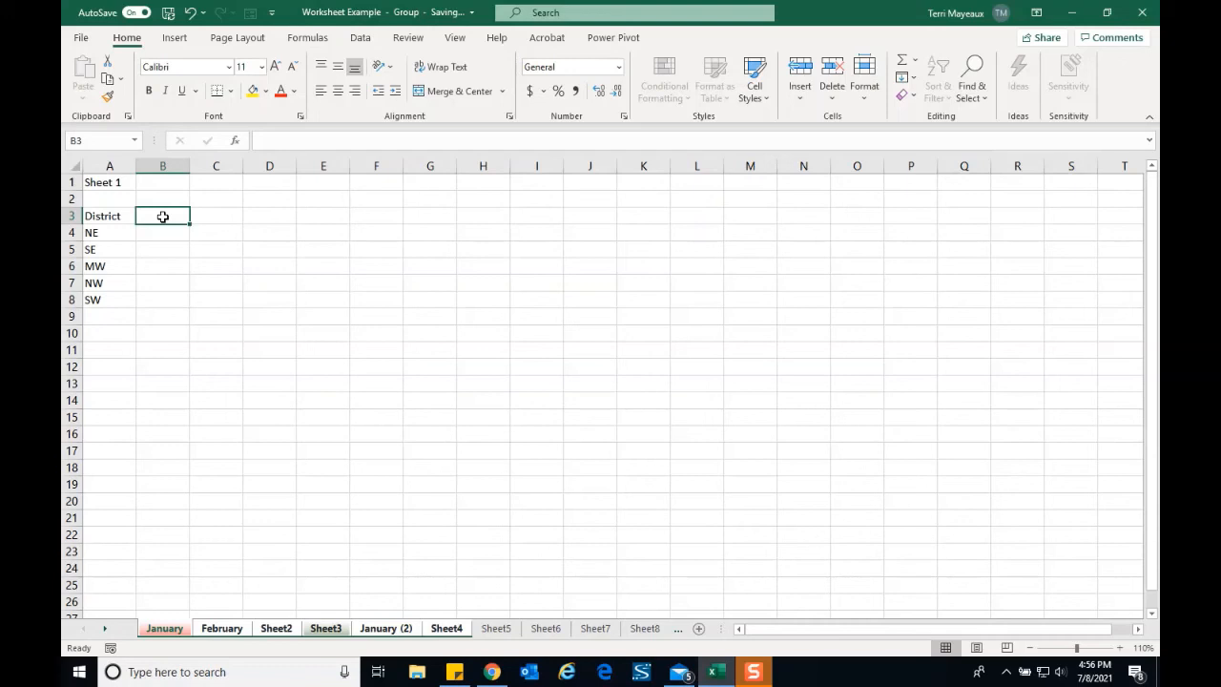
{"action": "type", "text": "Sale"}
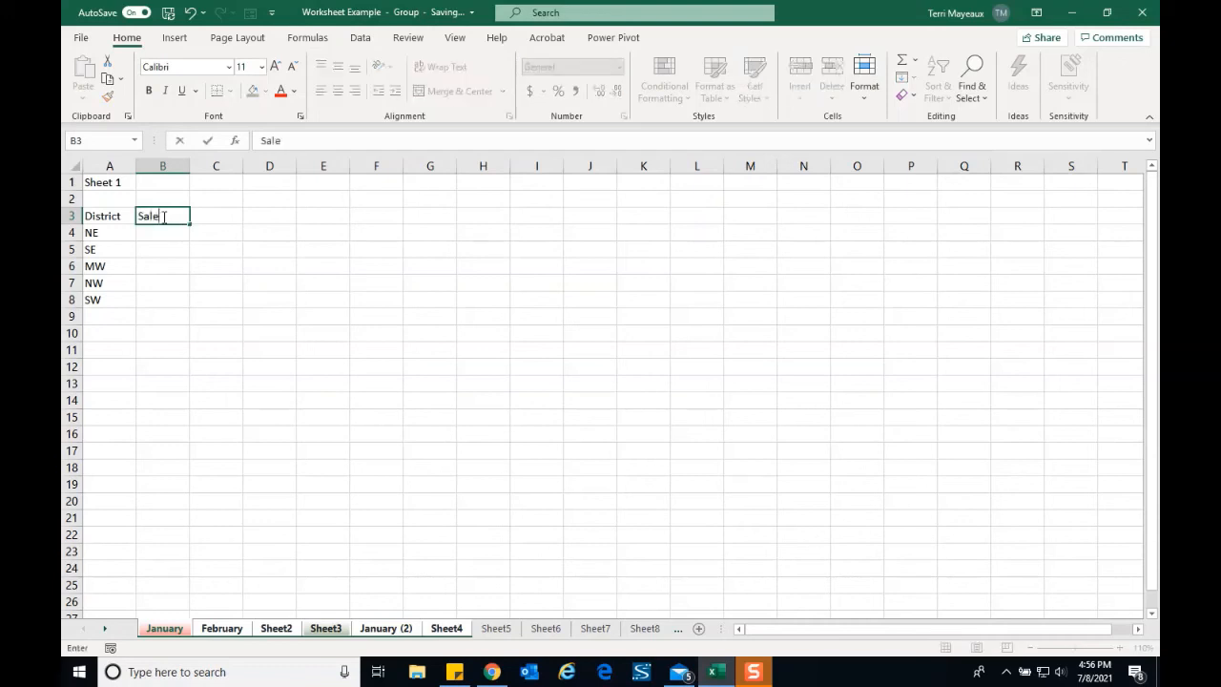
{"action": "type", "text": "s Total"}
{"action": "key", "text": "Return"}
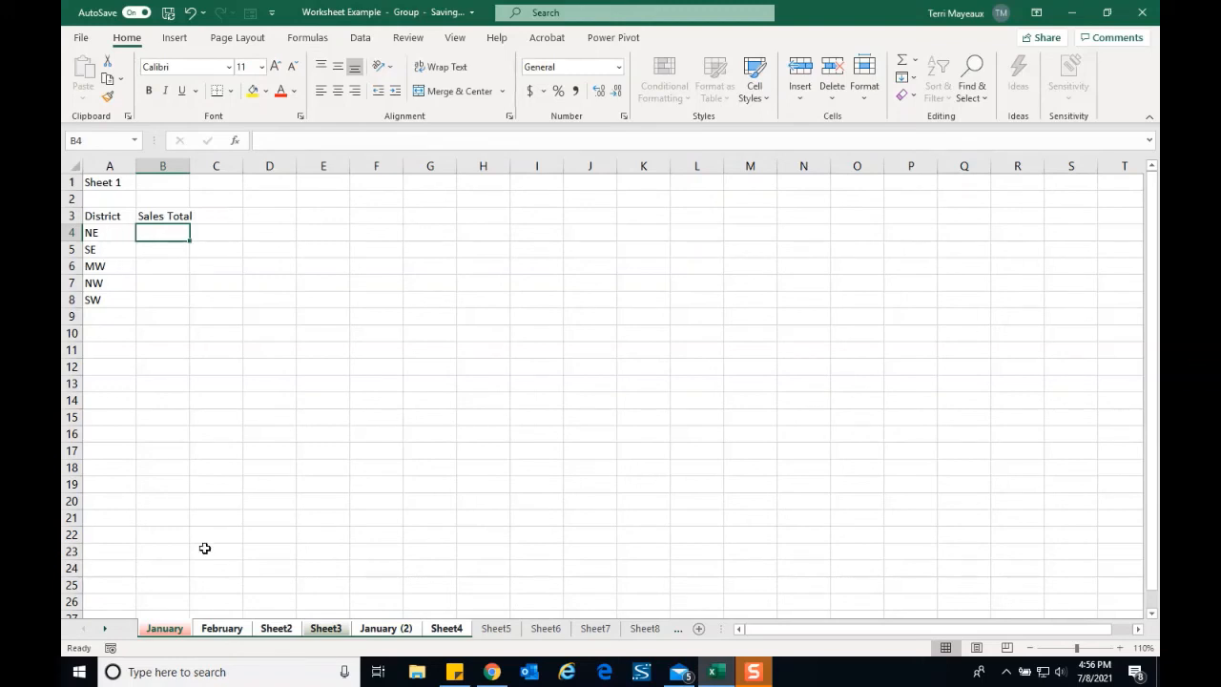
- Check the shared entries on each grouped sheet from February through Sheet4, then return to January
{"action": "left_click", "coordinate": [222, 629]}
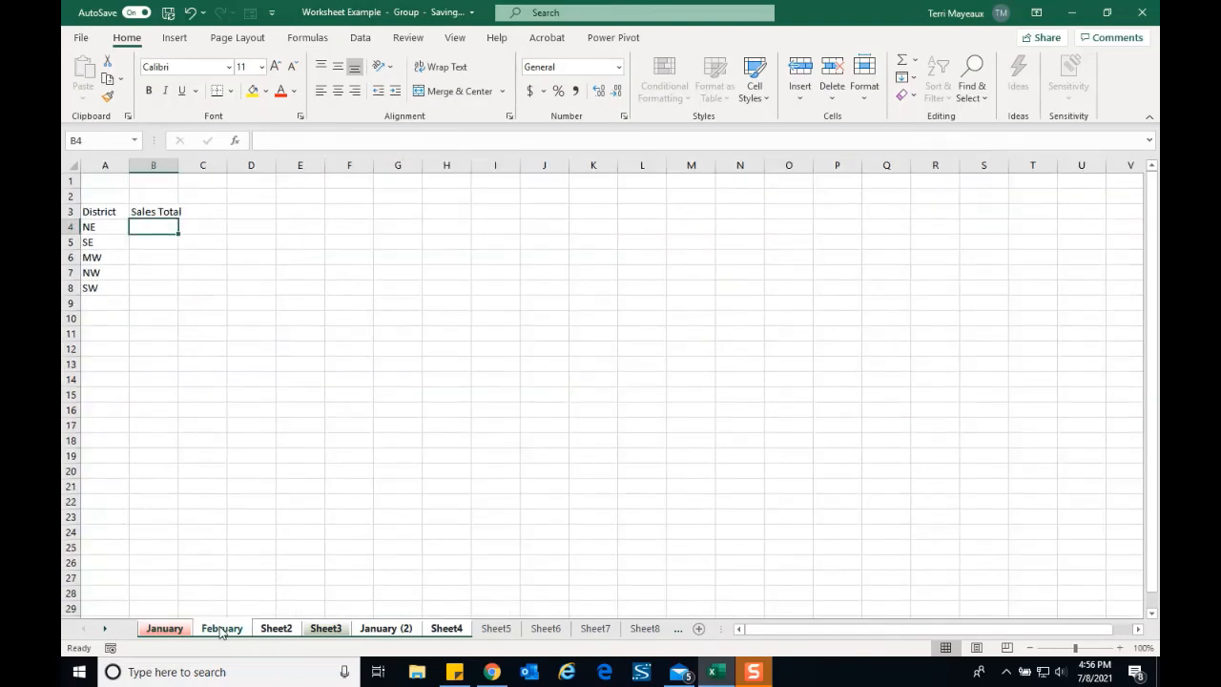
{"action": "left_click", "coordinate": [275, 630]}
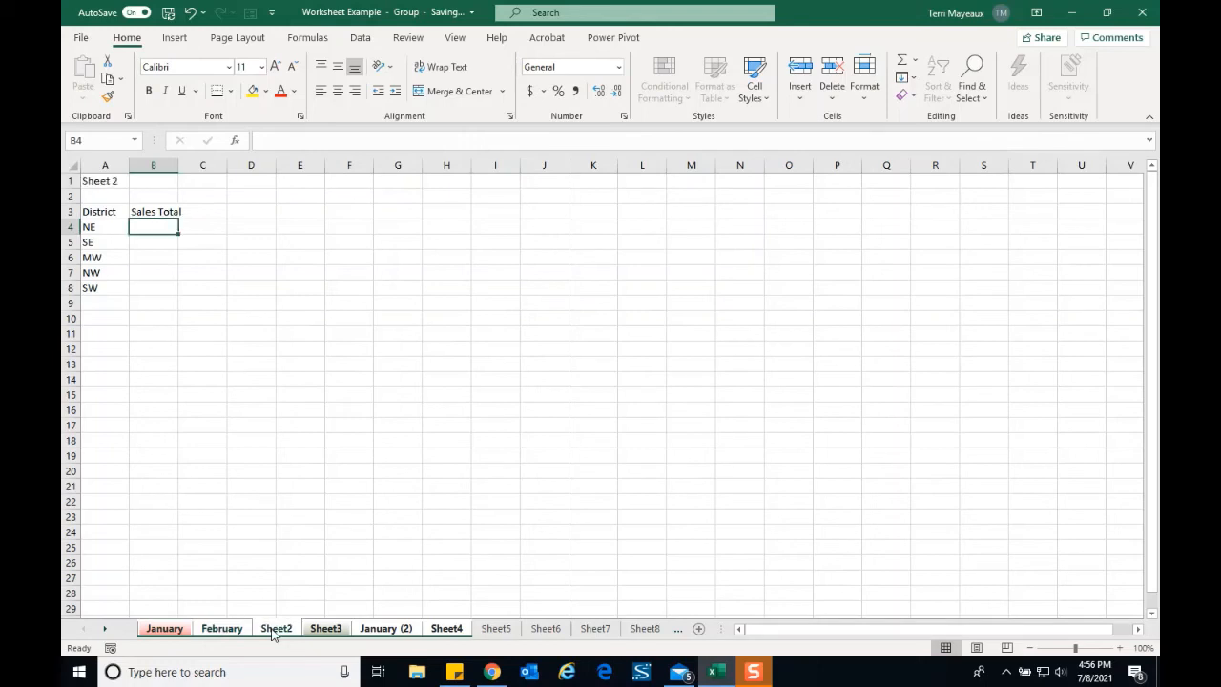
{"action": "left_click", "coordinate": [315, 630]}
{"action": "left_click", "coordinate": [372, 633]}
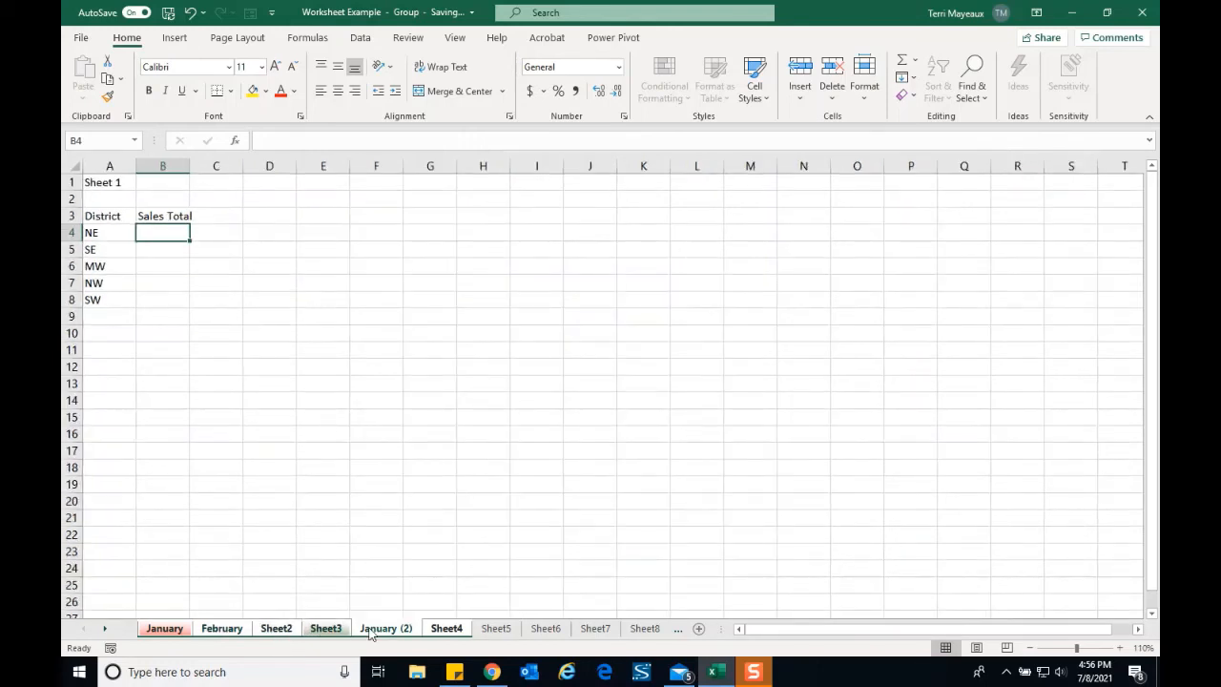
{"action": "left_click", "coordinate": [436, 631]}
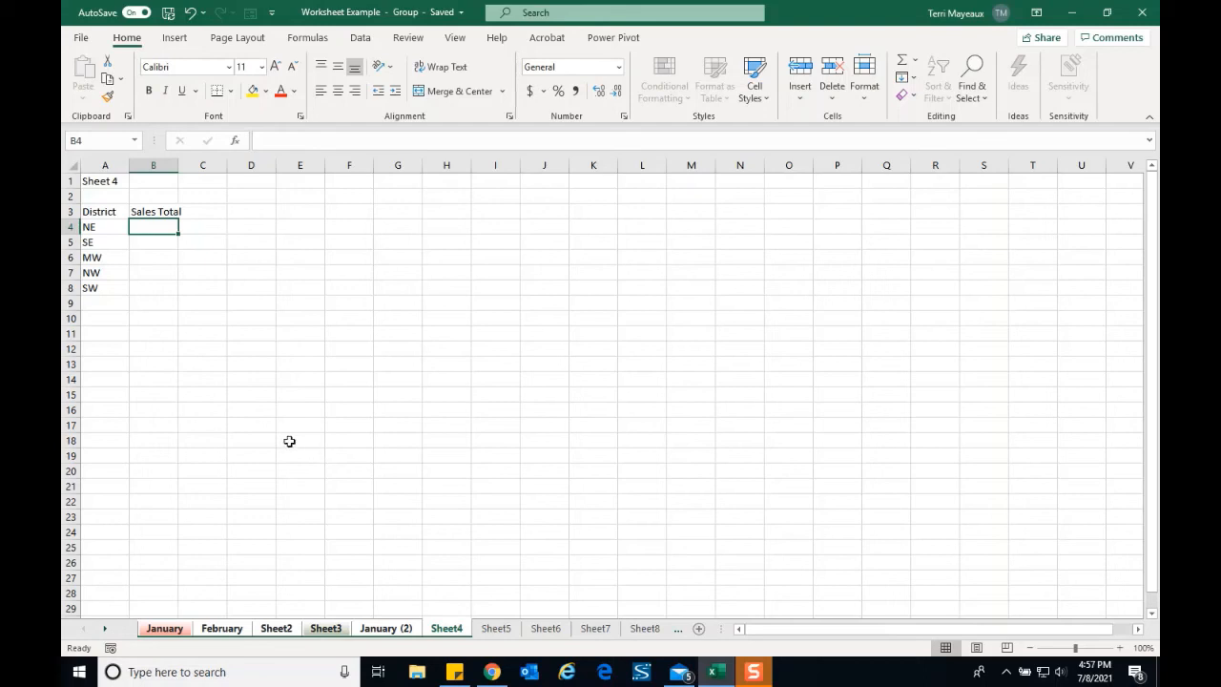
{"action": "left_click", "coordinate": [164, 628]}
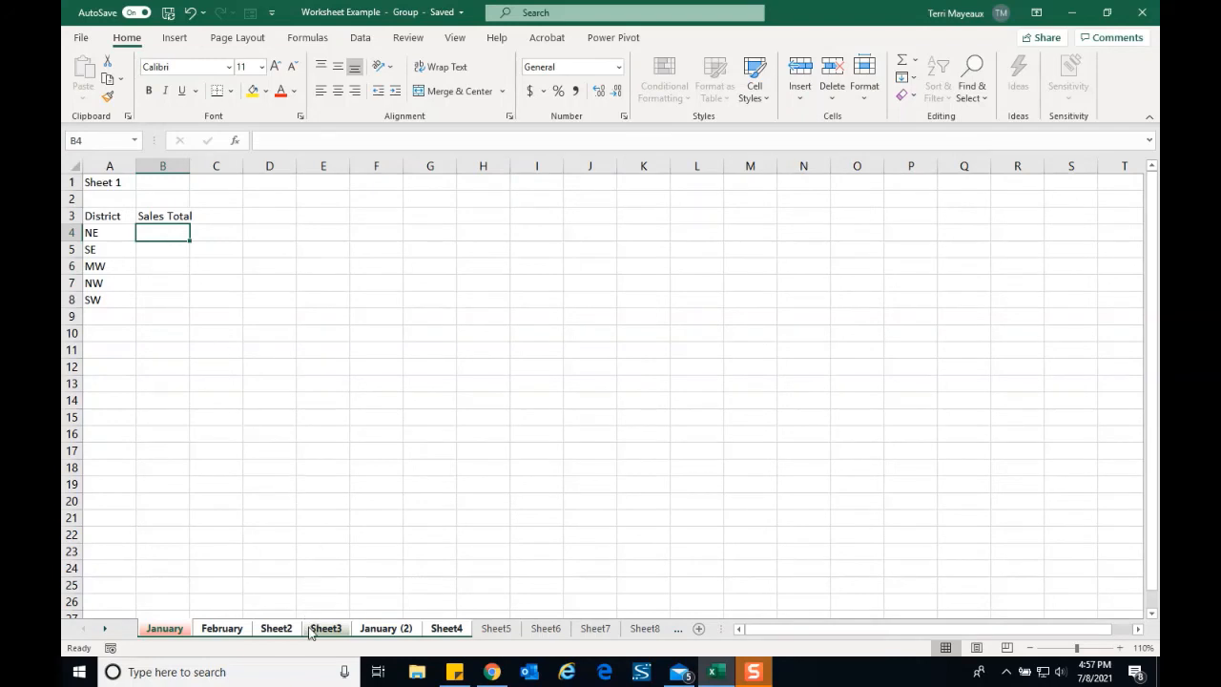
- Ungroup the worksheets by switching to Sheet5 outside the group, and make January the active sheet
{"action": "left_click", "coordinate": [496, 630], "text": "ctrl"}
{"action": "left_click", "coordinate": [498, 628]}
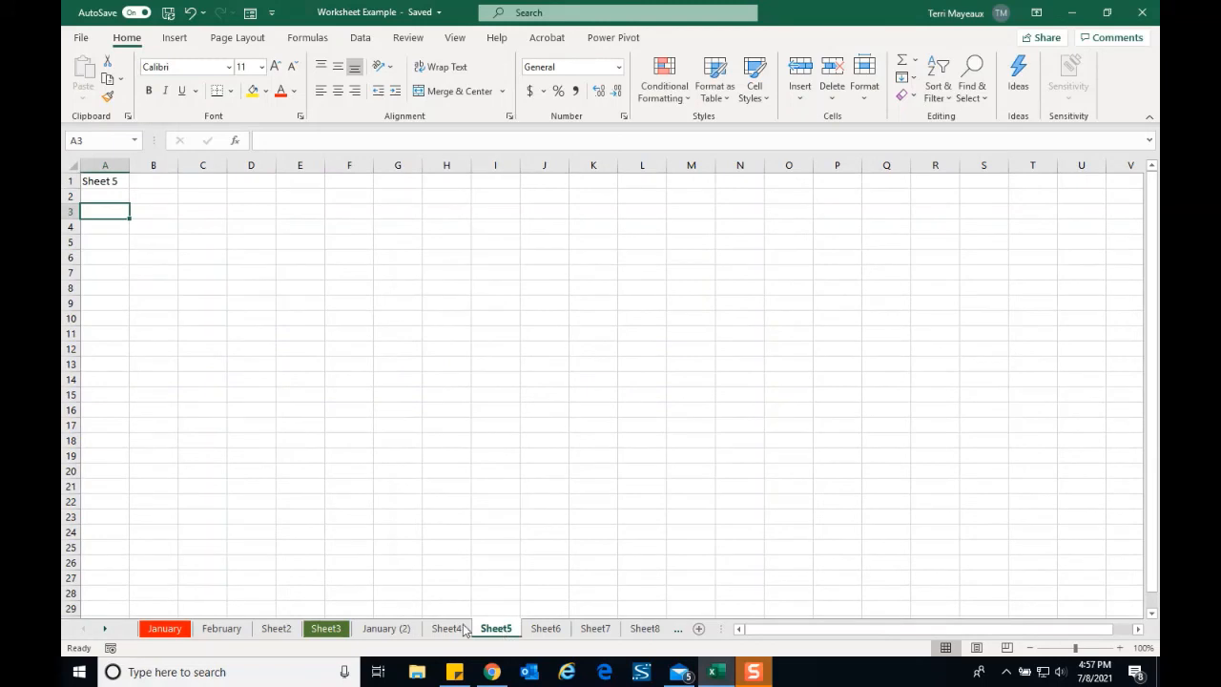
{"action": "left_click", "coordinate": [164, 629]}
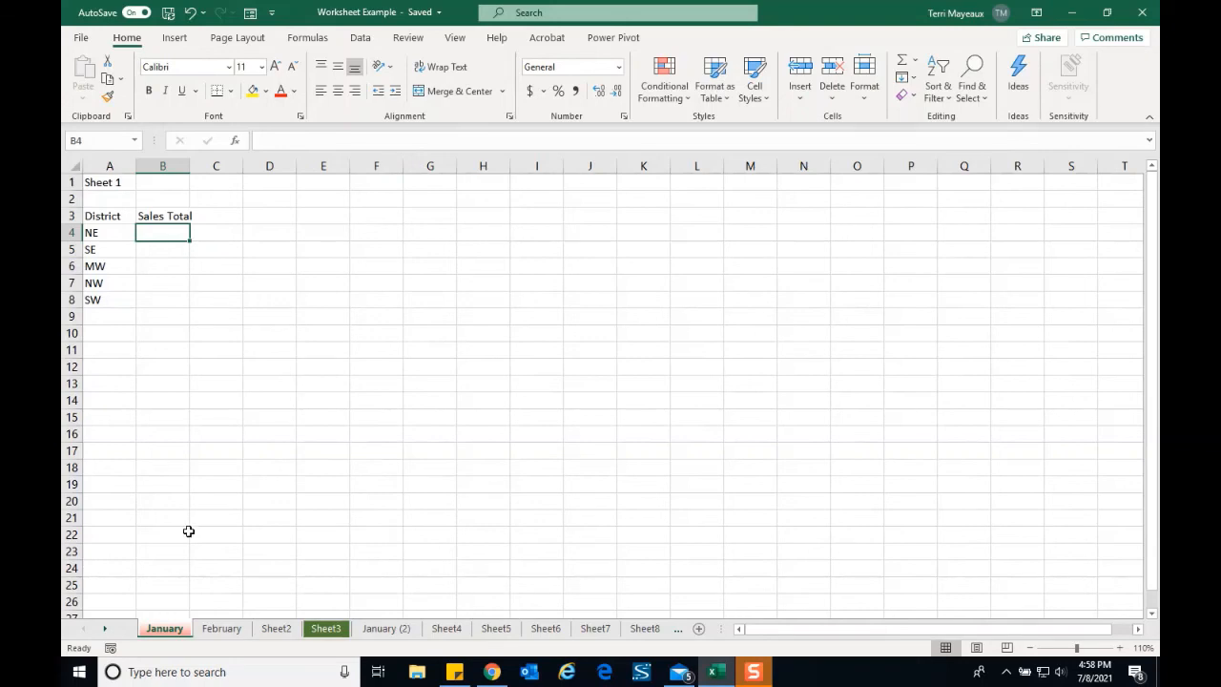
- Open the sheet commands for the January worksheet
{"action": "right_click", "coordinate": [179, 634]}
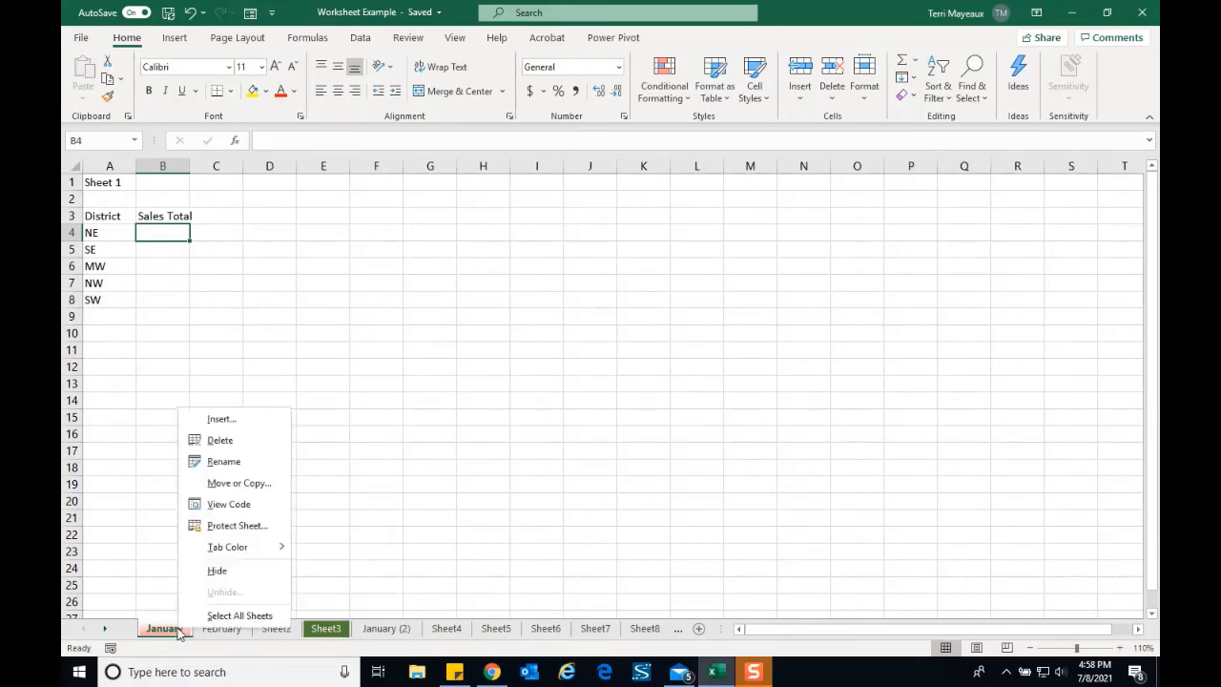